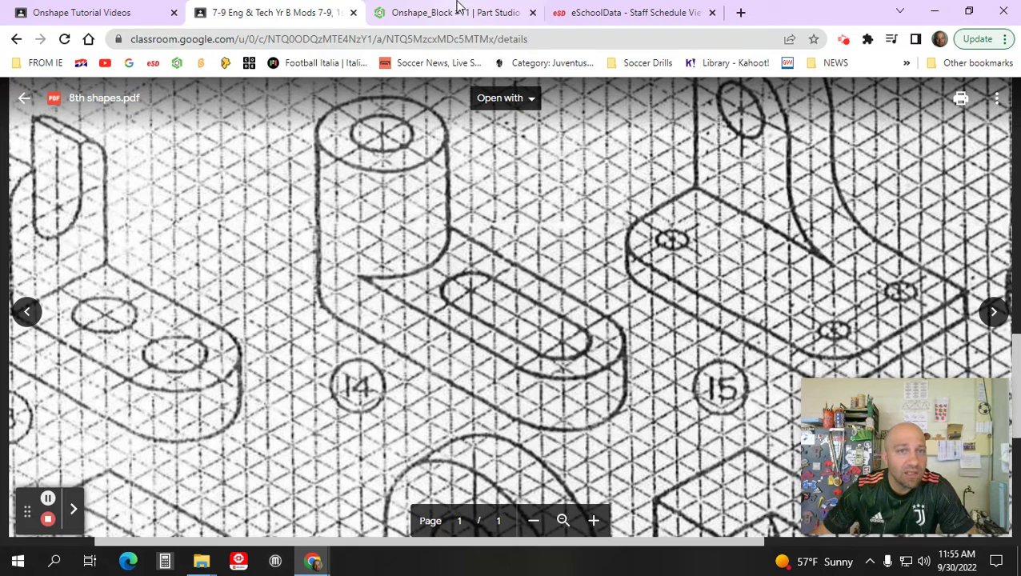
Step: Start a new sketch on the Top plane of Block #14, viewed straight down
{"action": "left_click", "coordinate": [432, 13]}
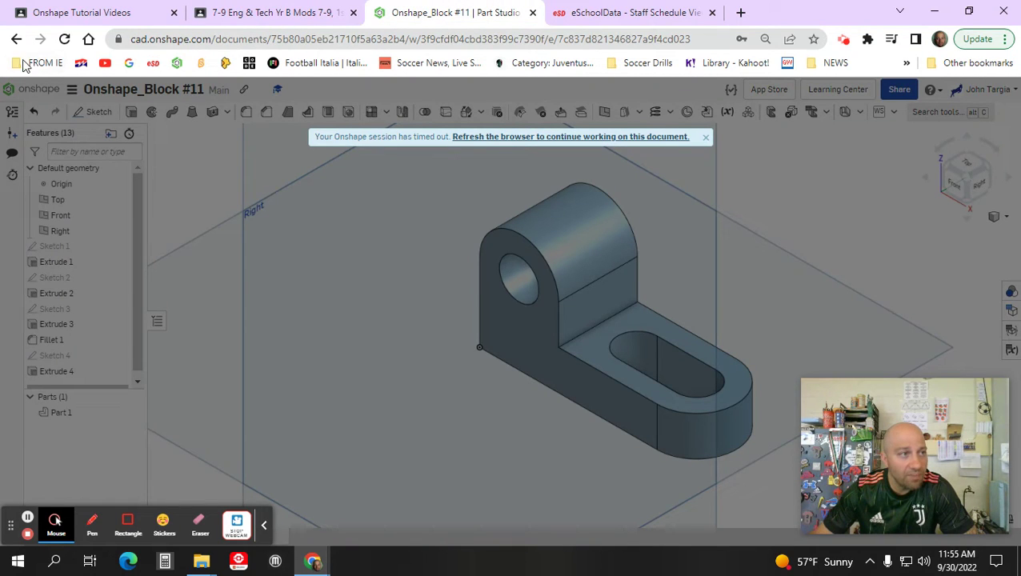
{"action": "left_click", "coordinate": [28, 518]}
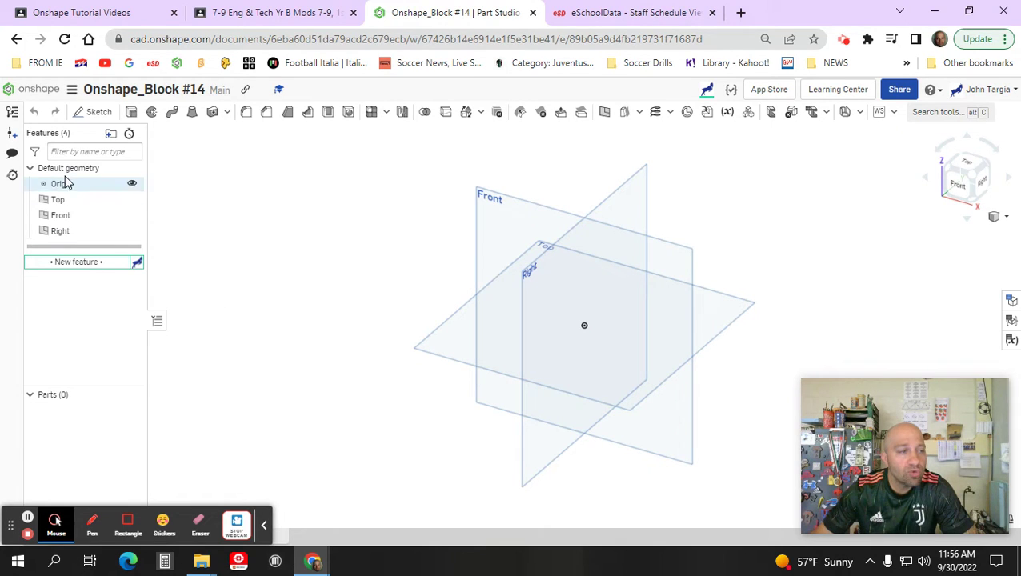
{"action": "left_click", "coordinate": [89, 111]}
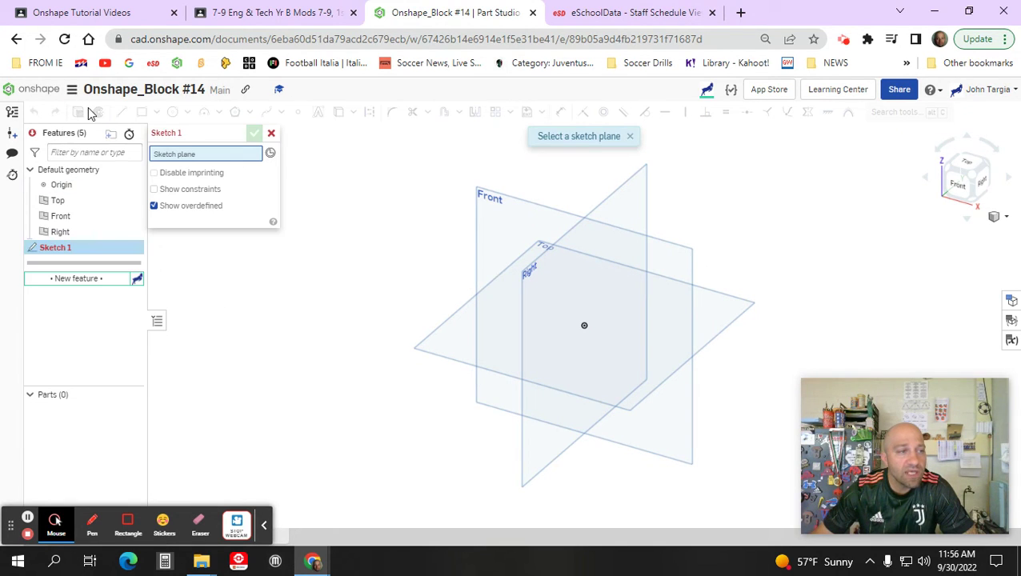
{"action": "left_click", "coordinate": [83, 202]}
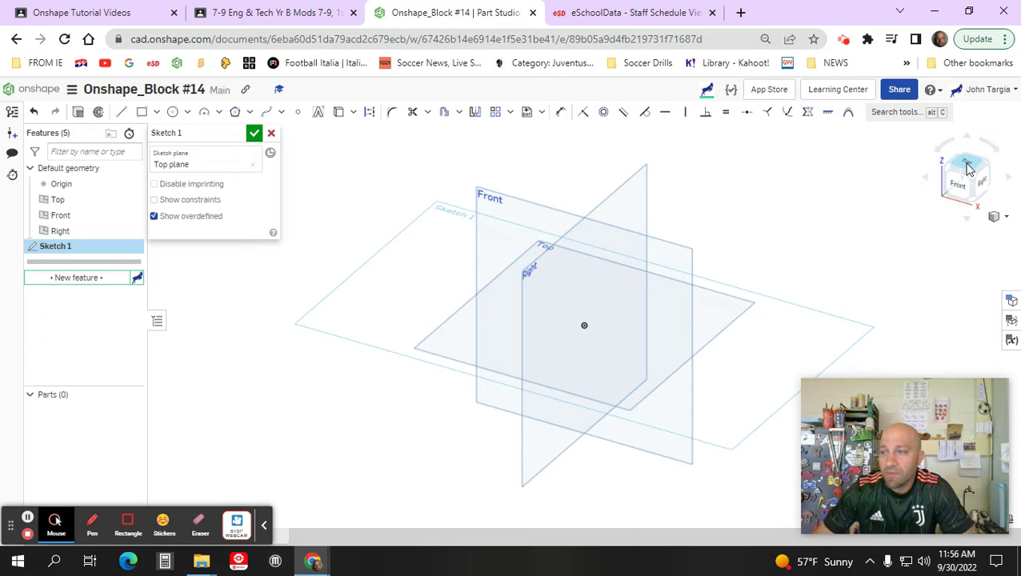
{"action": "left_click", "coordinate": [968, 166]}
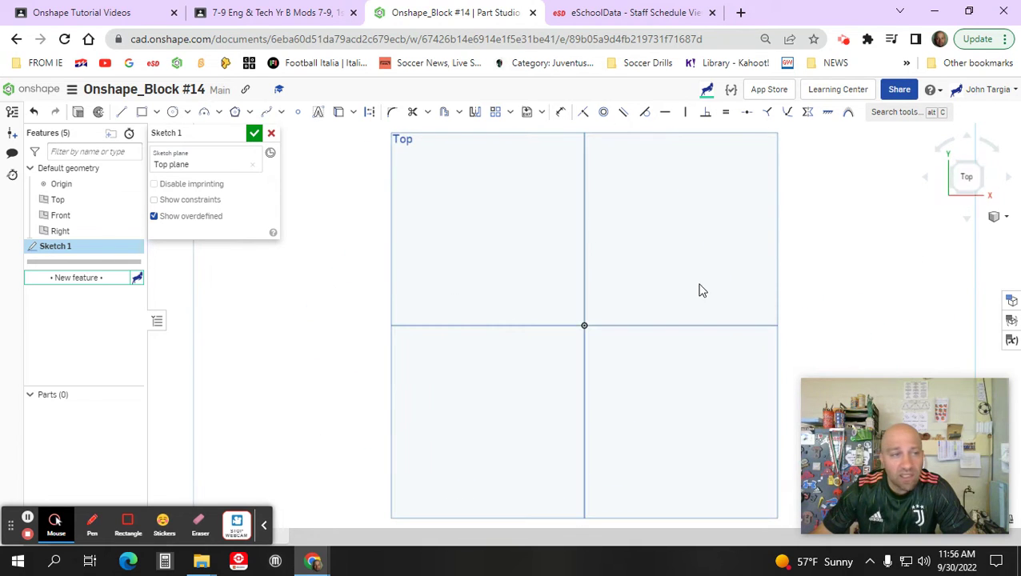
Step: Draw a 3 by 1 corner rectangle from the origin, then return to isometric view
{"action": "left_click", "coordinate": [142, 111]}
{"action": "left_click", "coordinate": [584, 325]}
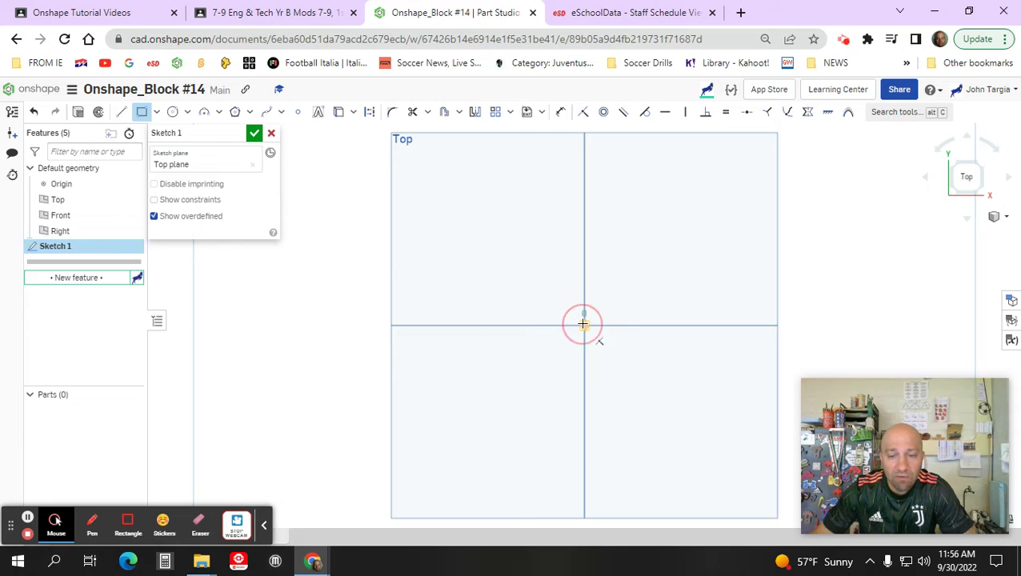
{"action": "left_click", "coordinate": [682, 280]}
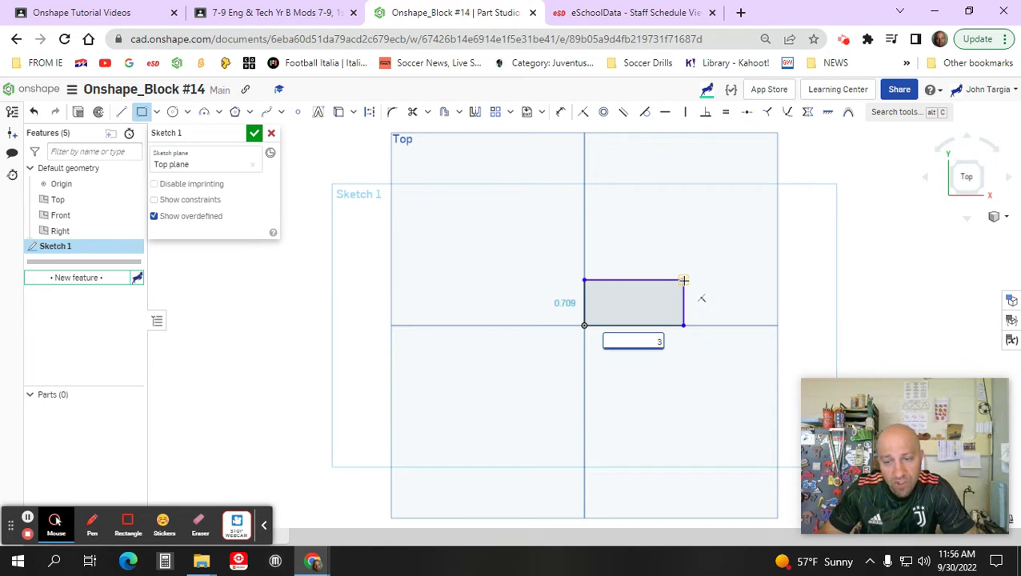
{"action": "key", "text": "Tab"}
{"action": "type", "text": "1"}
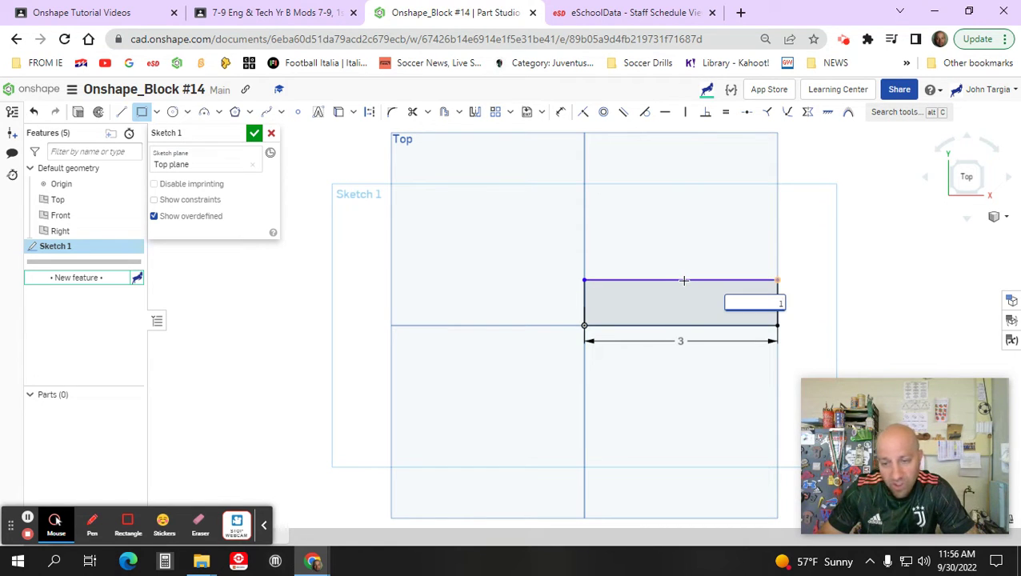
{"action": "key", "text": "Return"}
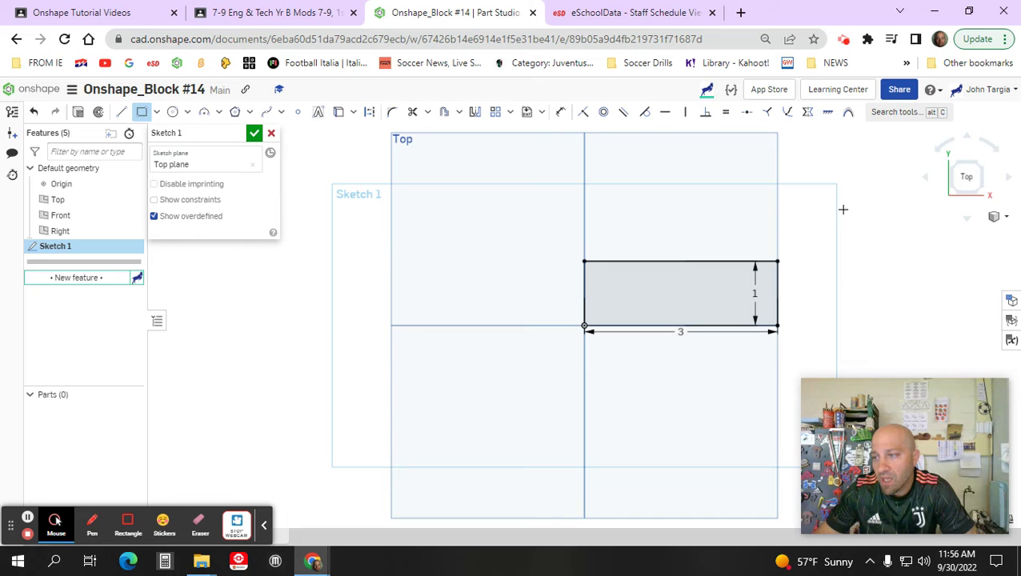
{"action": "left_click", "coordinate": [1006, 220]}
{"action": "left_click", "coordinate": [972, 233]}
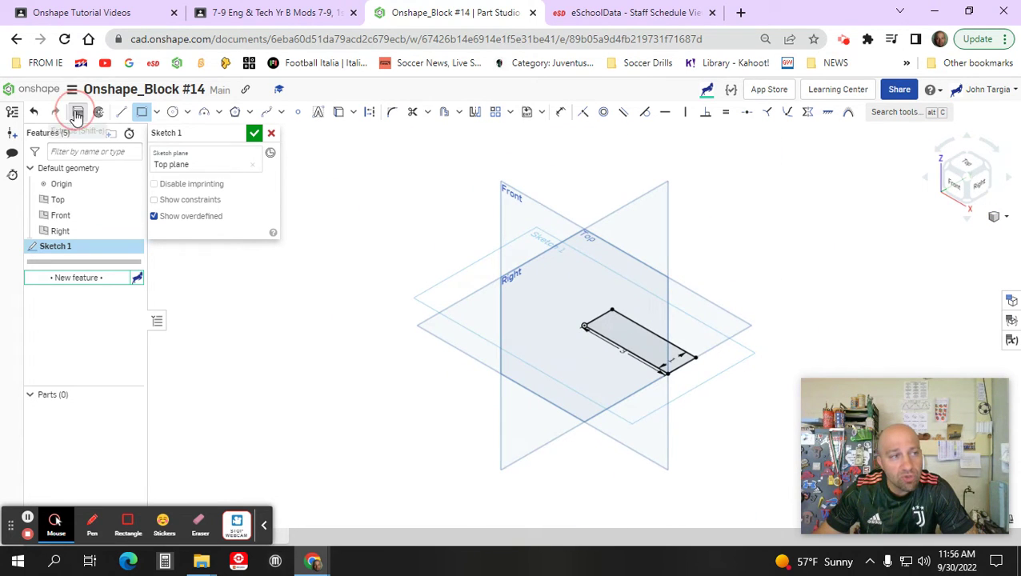
Step: Extrude the 3 by 1 rectangle 0.5 in into Part 1 and compare with the reference drawing
{"action": "key", "text": "shift+e"}
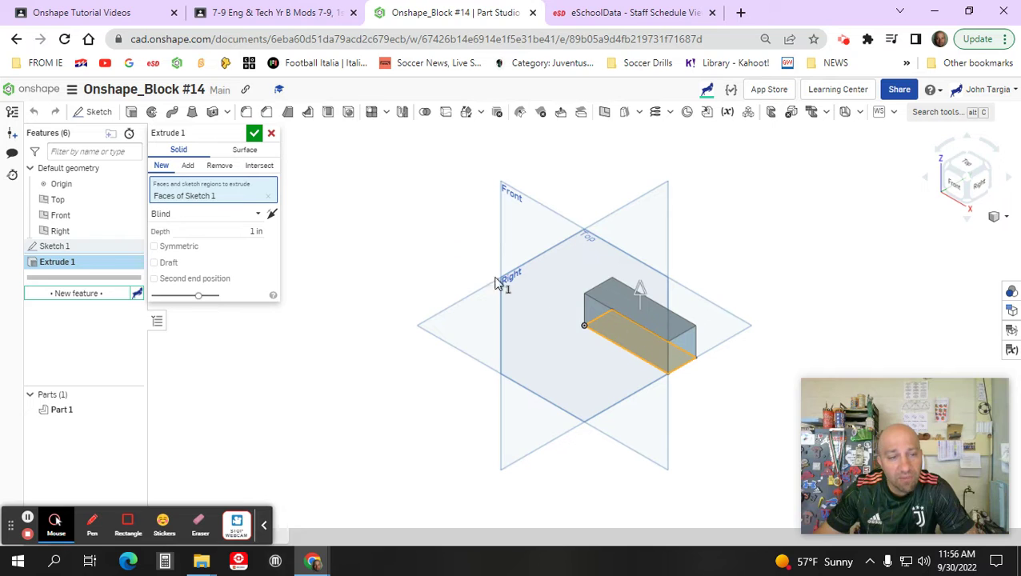
{"action": "left_click", "coordinate": [241, 228]}
{"action": "key", "text": "BackSpace"}
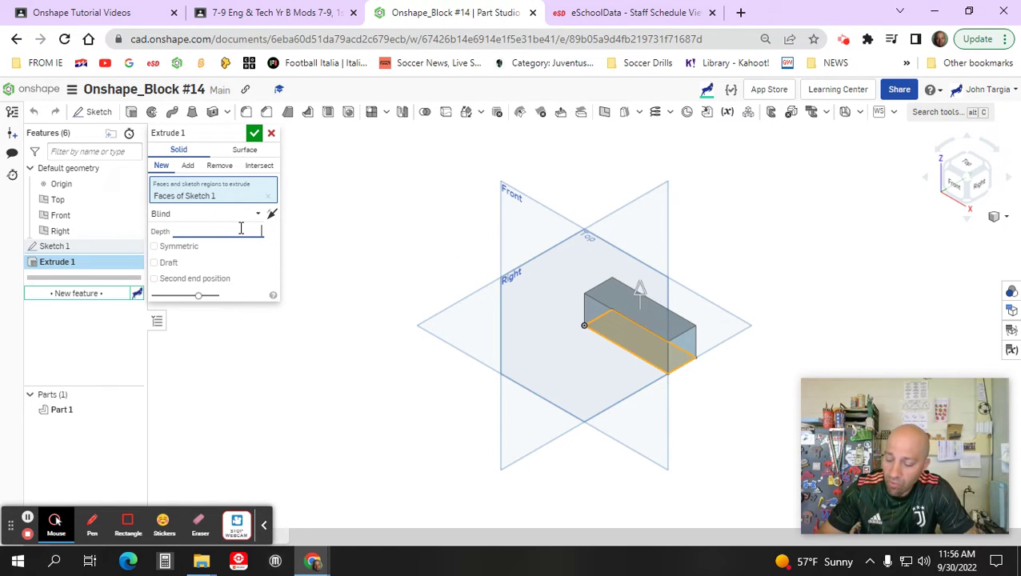
{"action": "key", "text": "Return"}
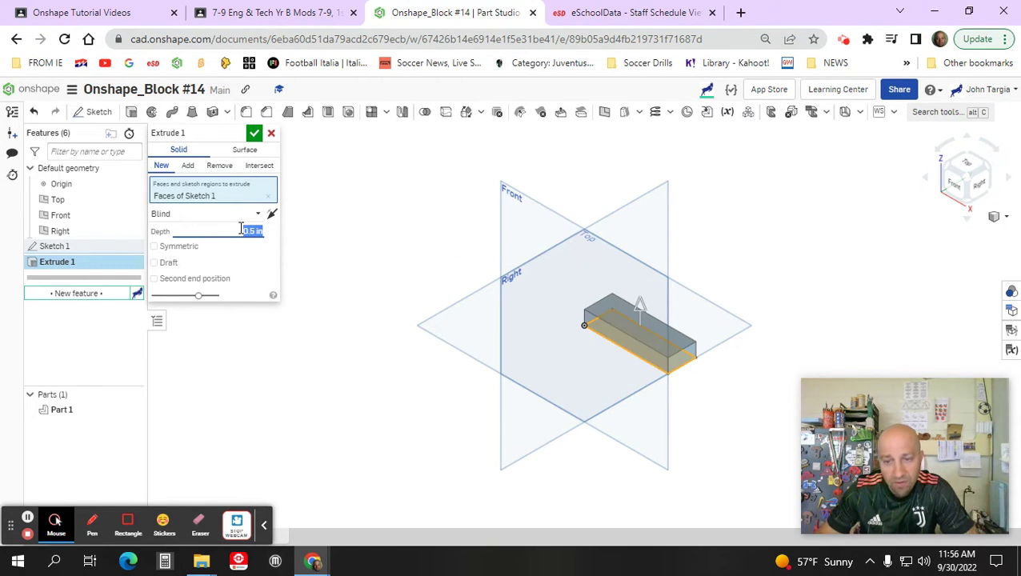
{"action": "left_click", "coordinate": [254, 134]}
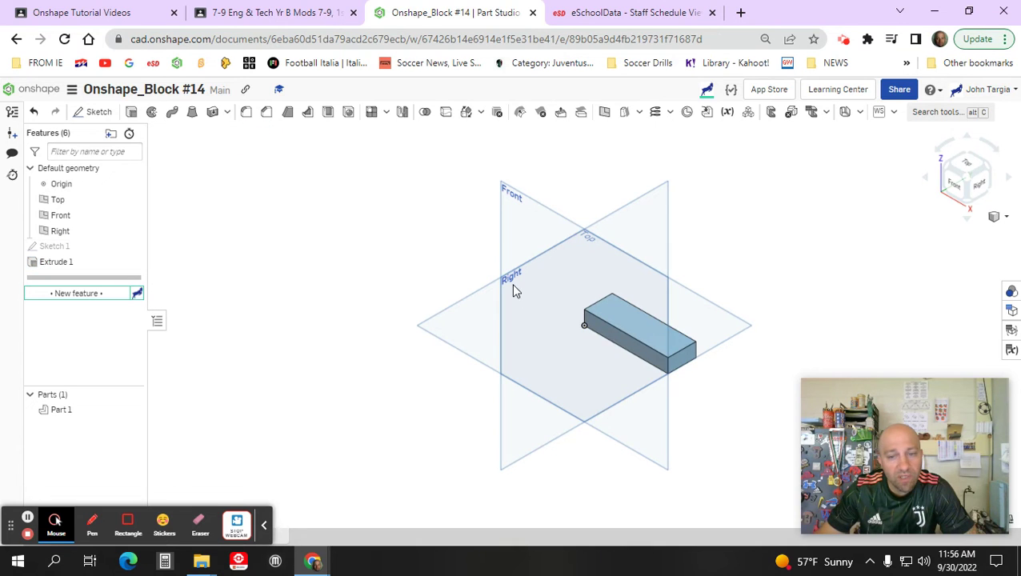
{"action": "scroll", "coordinate": [497, 306], "scroll_direction": "up", "scroll_amount": 5}
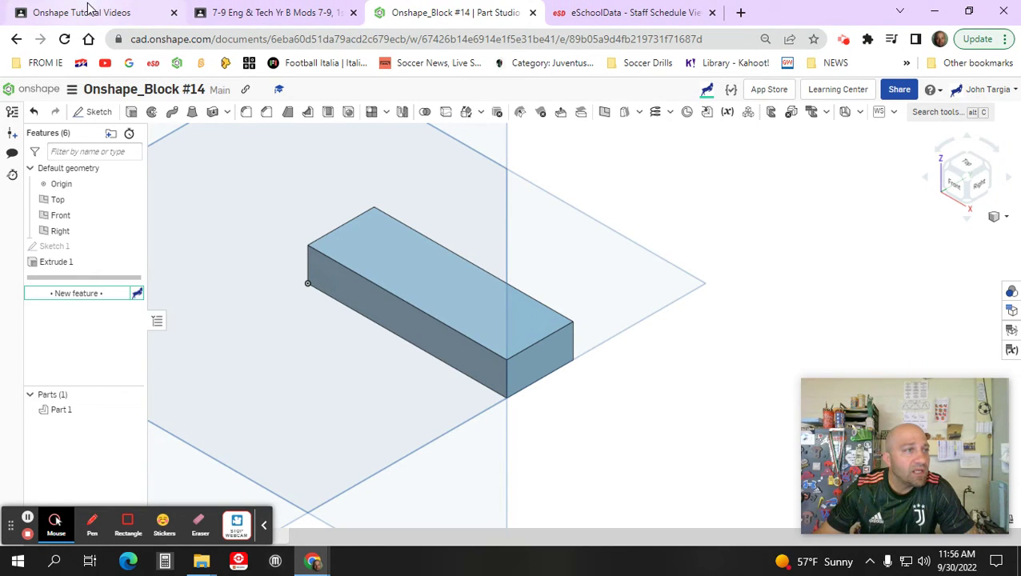
{"action": "left_click", "coordinate": [228, 12]}
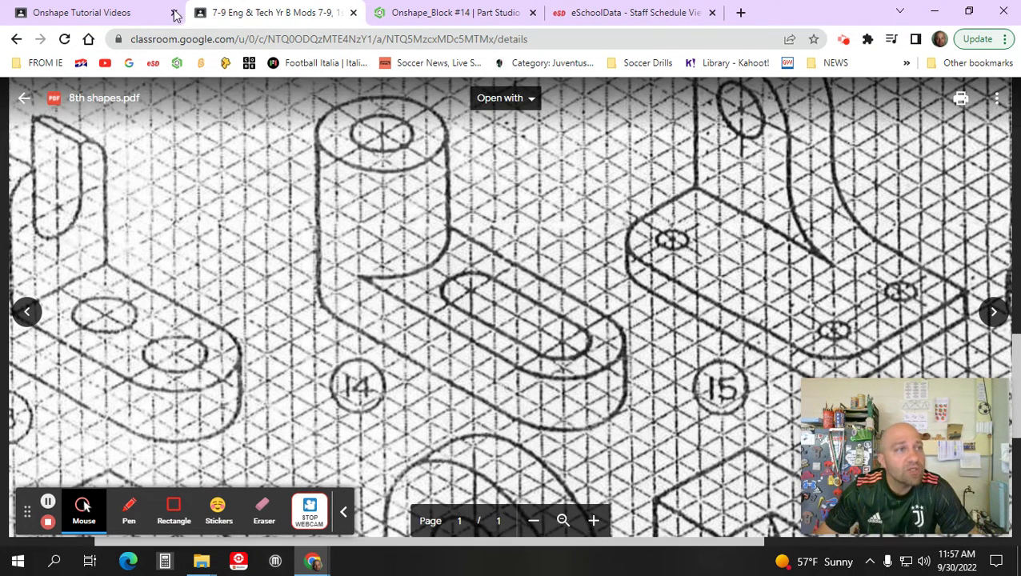
{"action": "left_click", "coordinate": [448, 13]}
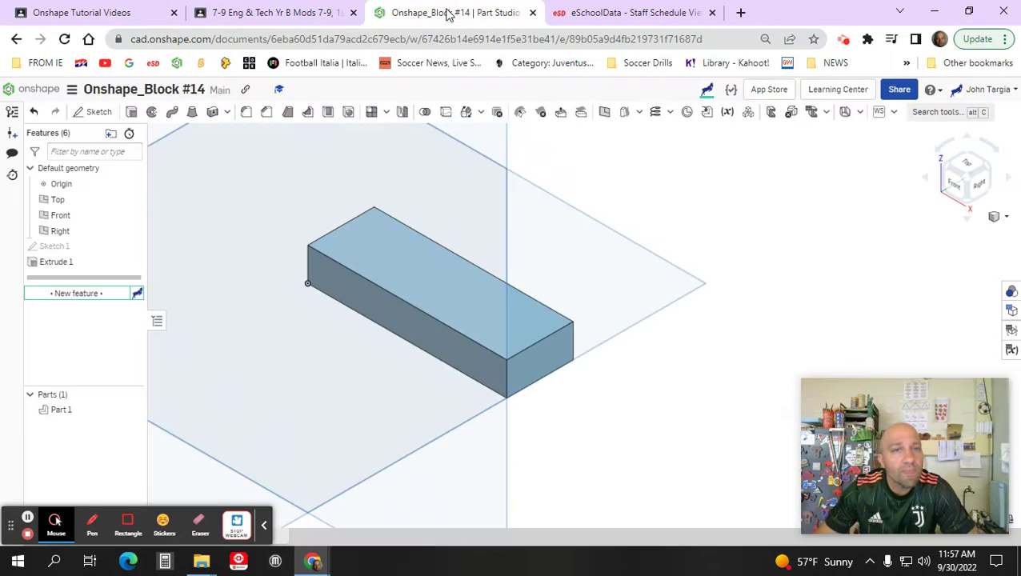
Step: Fillet all four vertical corner edges of the block at 0.5 in, then view isometric
{"action": "left_click", "coordinate": [247, 113]}
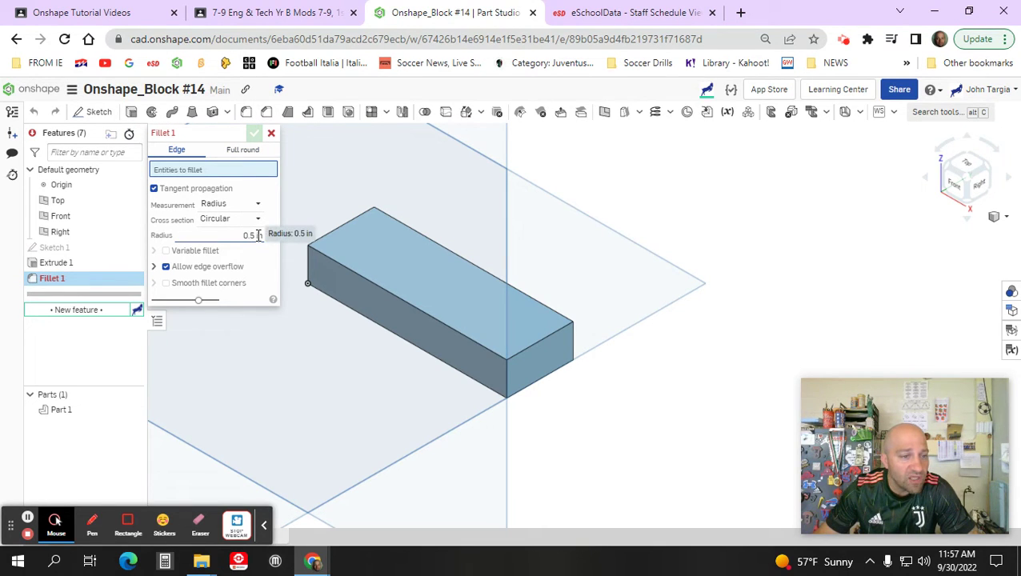
{"action": "scroll", "coordinate": [498, 366], "scroll_direction": "up", "scroll_amount": 2}
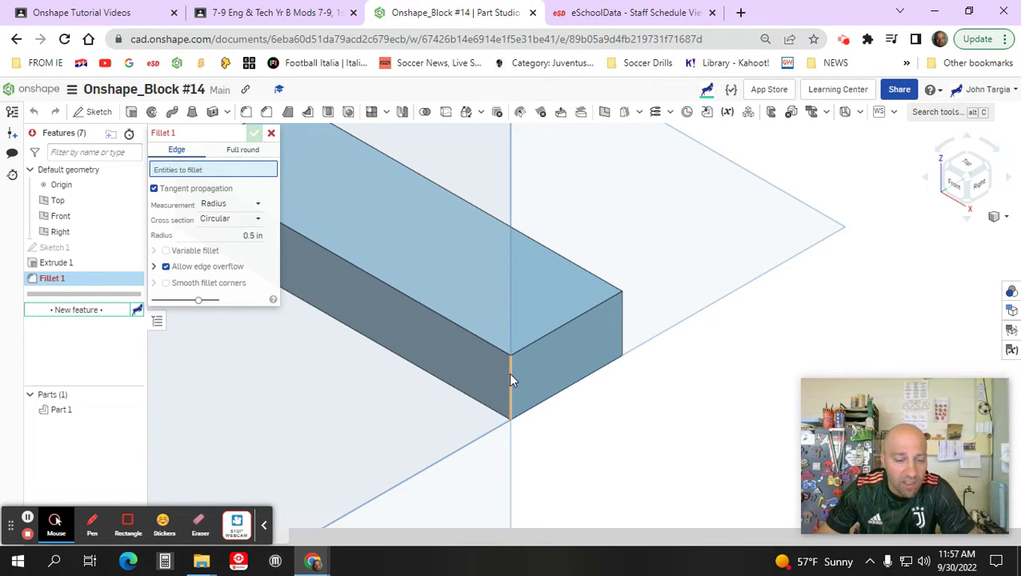
{"action": "left_click", "coordinate": [510, 375]}
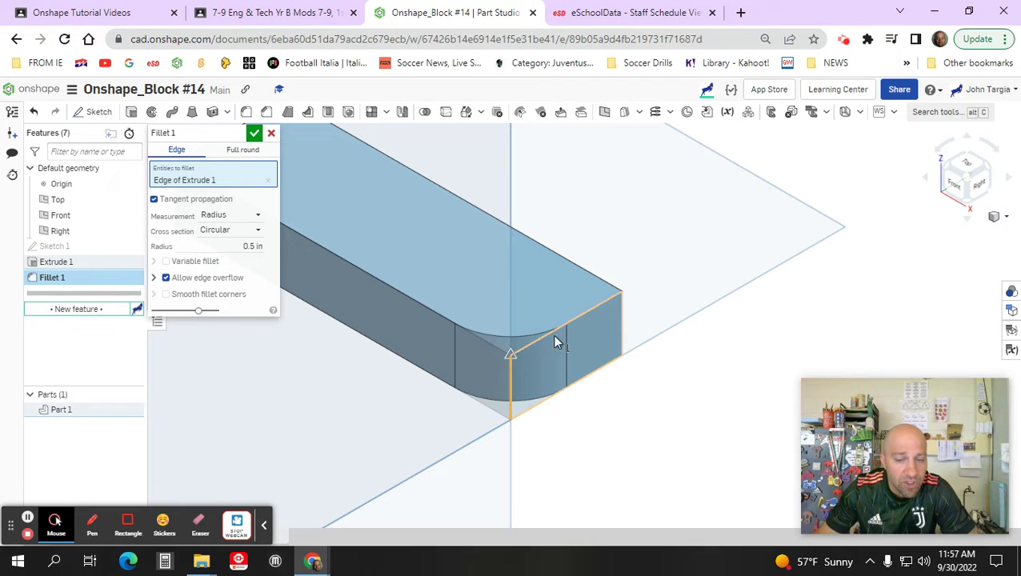
{"action": "left_click", "coordinate": [624, 323]}
{"action": "right_click_drag", "start_coordinate": [583, 331], "coordinate": [781, 392]}
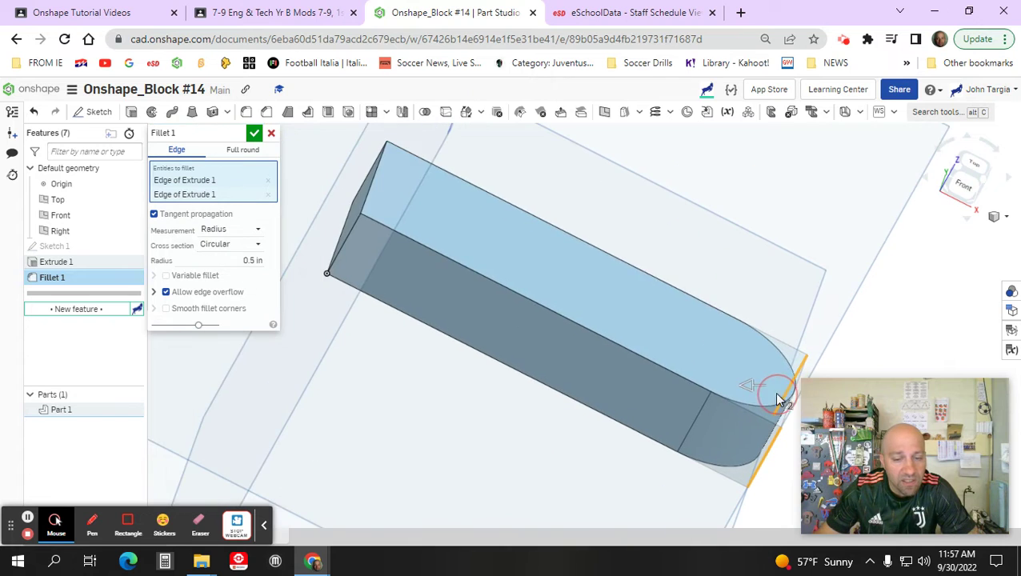
{"action": "left_click", "coordinate": [349, 233]}
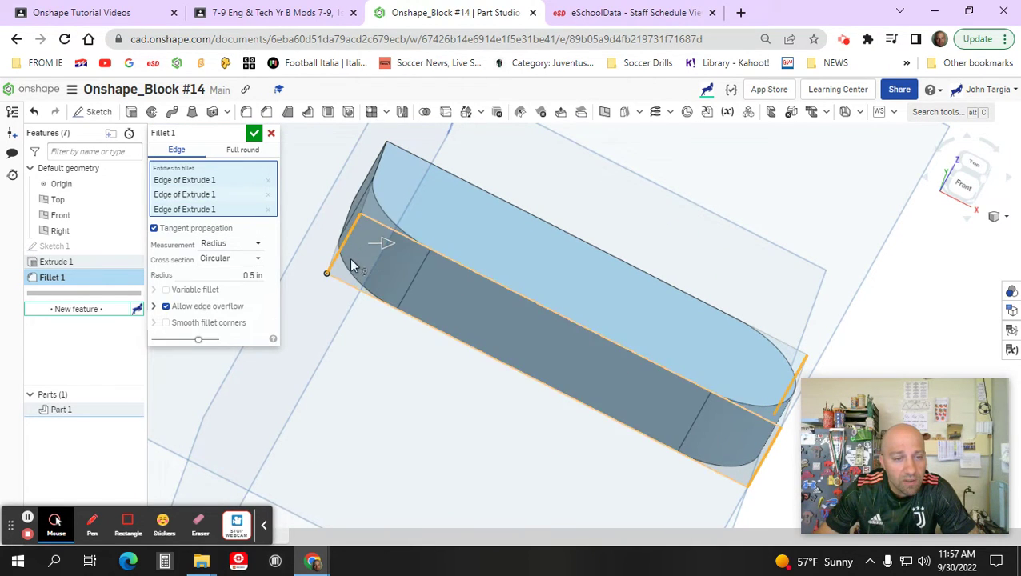
{"action": "right_click_drag", "start_coordinate": [351, 262], "coordinate": [638, 354]}
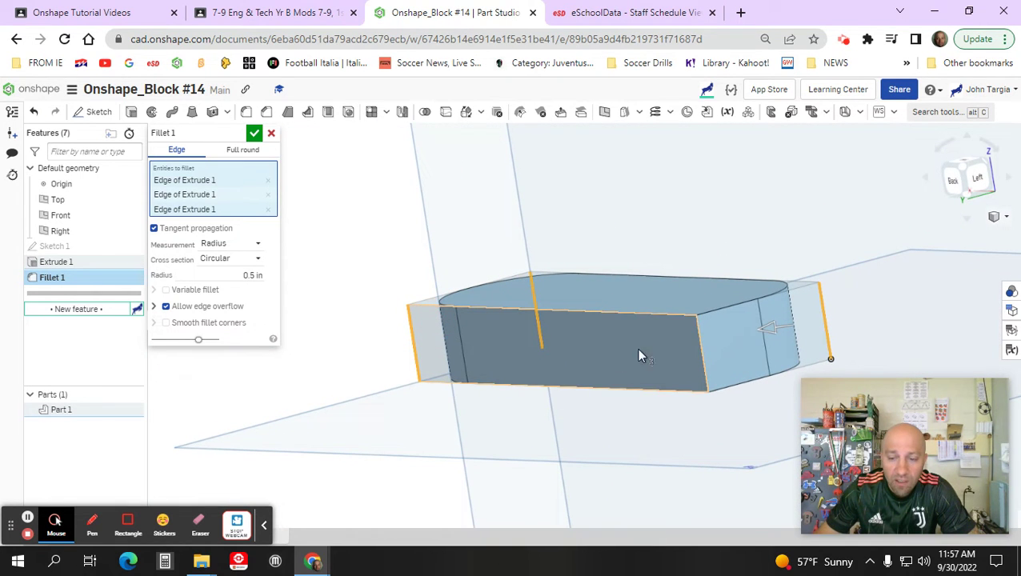
{"action": "left_click", "coordinate": [699, 350]}
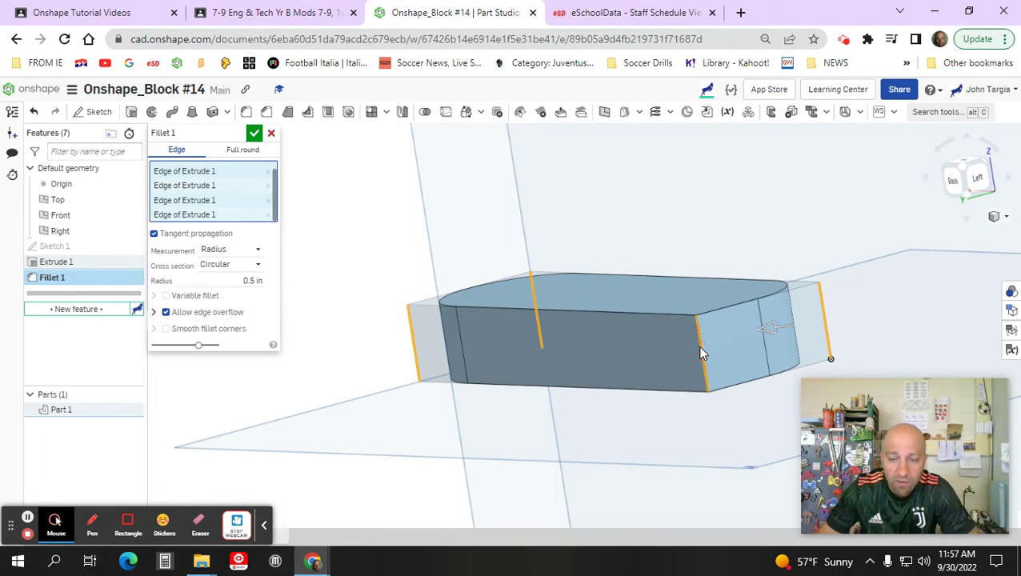
{"action": "right_click_drag", "start_coordinate": [632, 345], "coordinate": [583, 358]}
{"action": "left_click", "coordinate": [253, 134]}
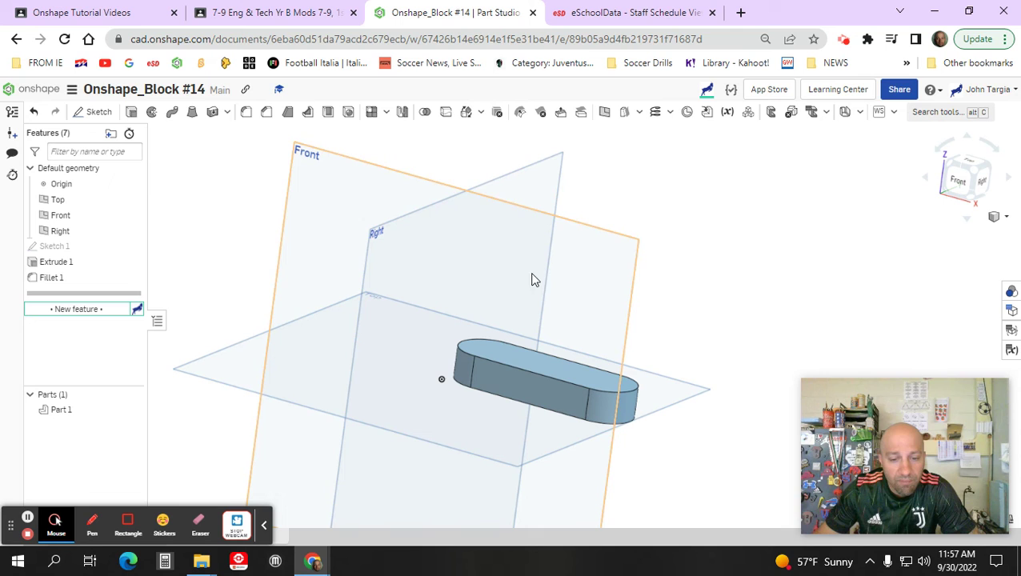
{"action": "left_click", "coordinate": [997, 217]}
{"action": "left_click", "coordinate": [981, 233]}
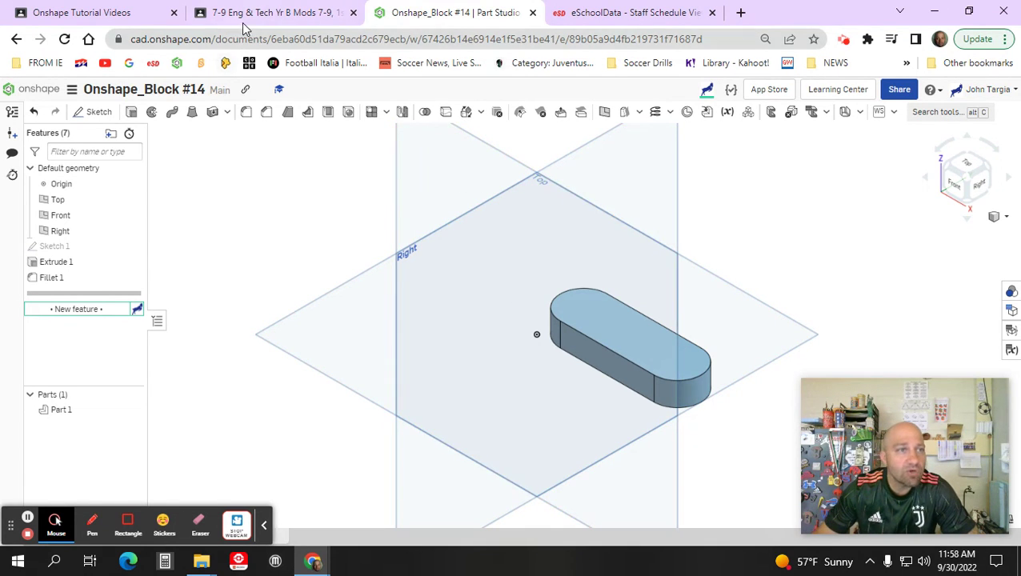
{"action": "left_click", "coordinate": [152, 16]}
Step: Study shape 14 in the 8th shapes.pdf drawing, then return to the Part Studio
{"action": "left_click", "coordinate": [244, 13]}
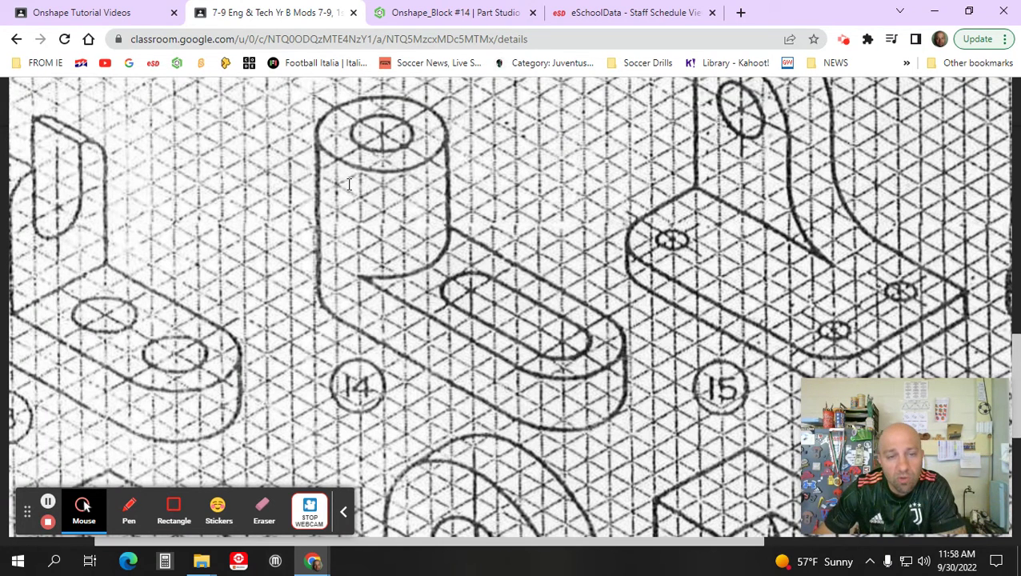
{"action": "mouse_move", "coordinate": [384, 152]}
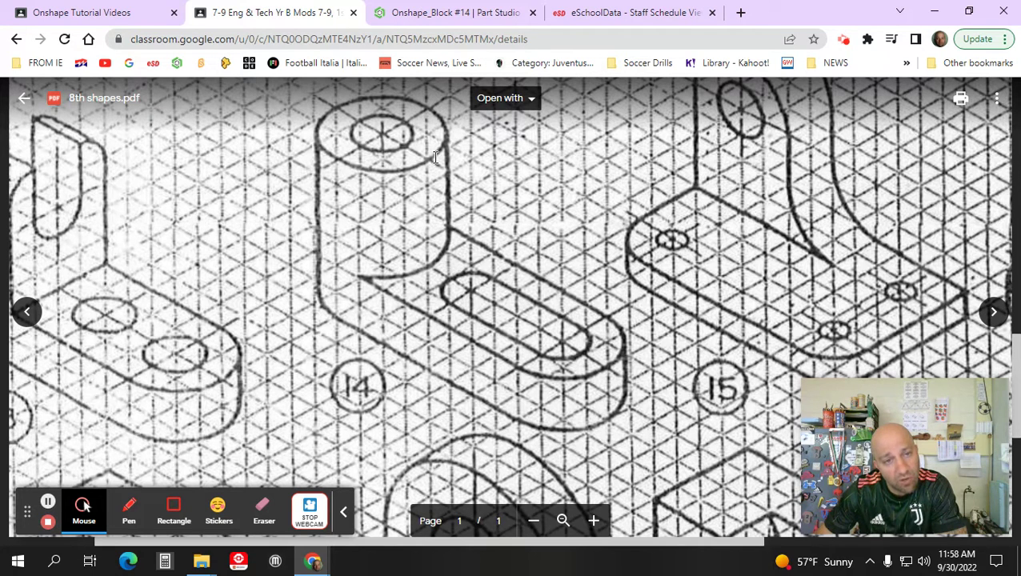
{"action": "left_click", "coordinate": [432, 14]}
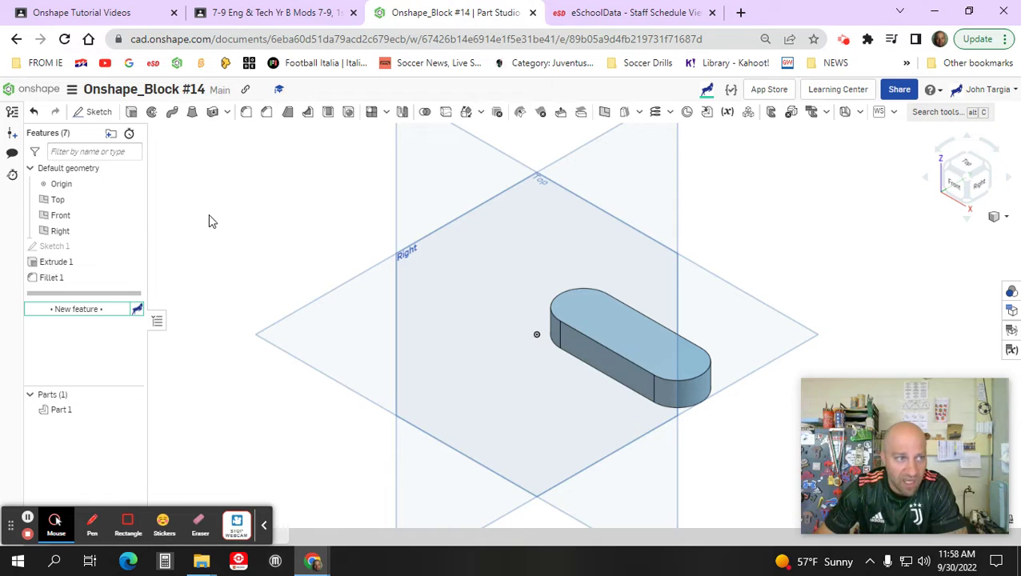
Step: Start a new sketch on the base's top face
{"action": "left_click", "coordinate": [96, 114]}
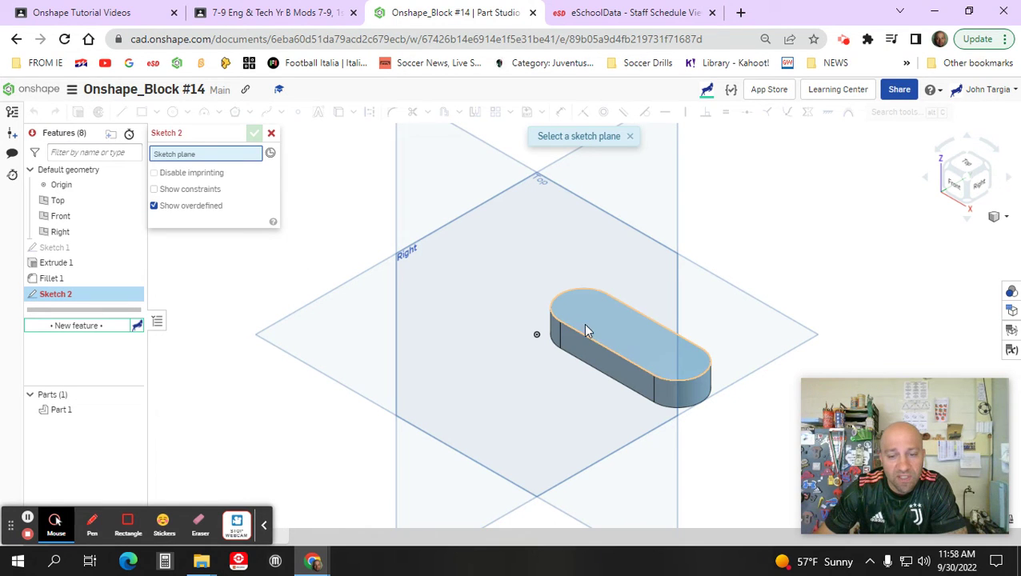
{"action": "left_click", "coordinate": [611, 328]}
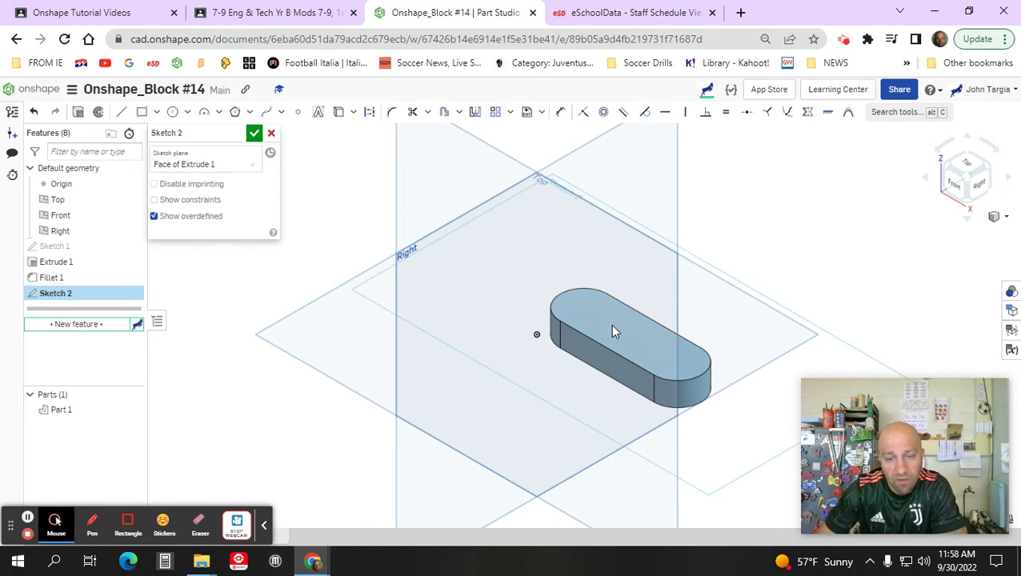
{"action": "scroll", "coordinate": [602, 313], "scroll_direction": "up", "scroll_amount": 3}
{"action": "scroll", "coordinate": [533, 310], "scroll_direction": "up", "scroll_amount": 2}
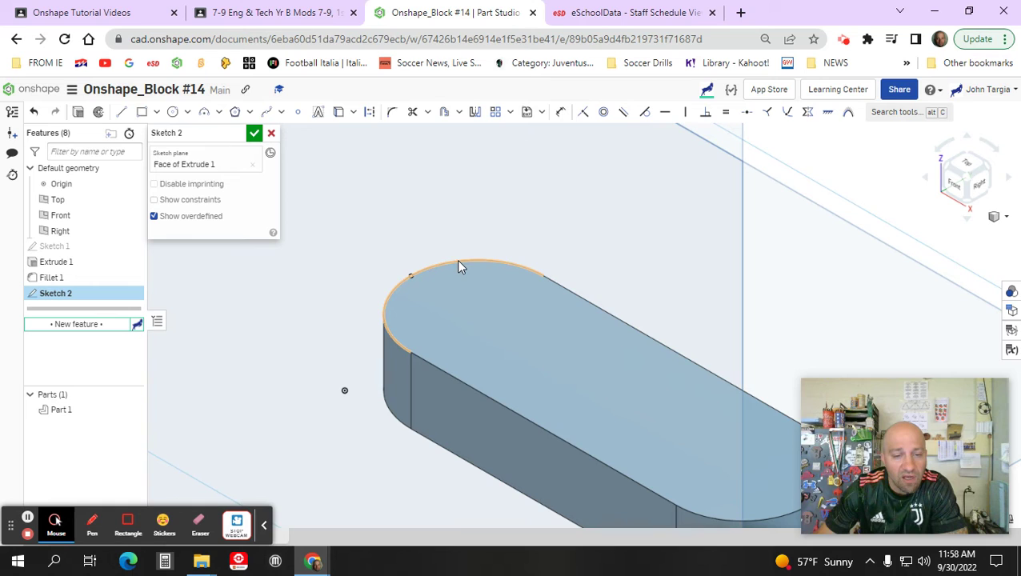
Step: Draw a circle matching one rounded end and a concentric 0.5 in diameter circle
{"action": "left_click", "coordinate": [173, 116]}
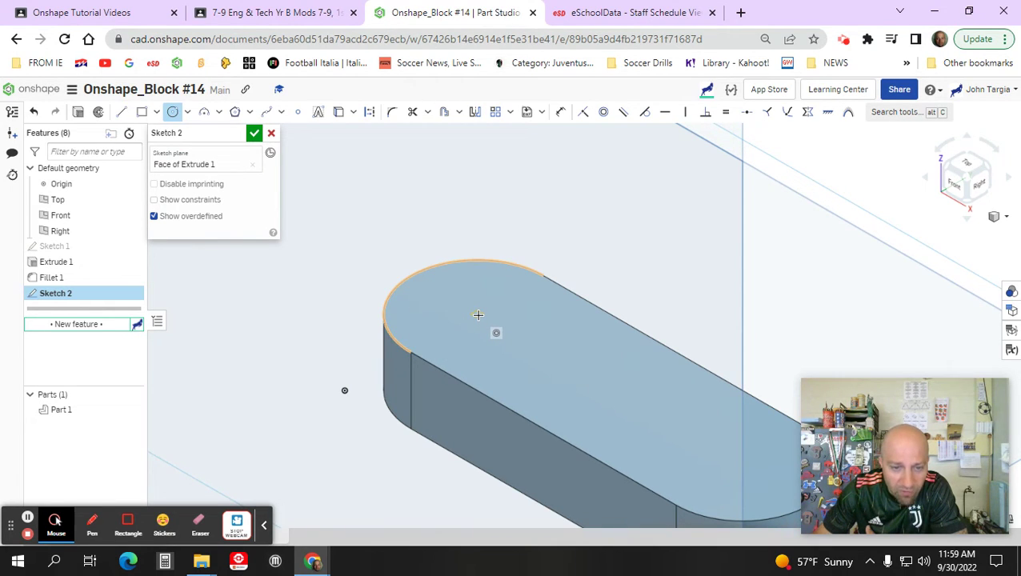
{"action": "left_click", "coordinate": [478, 314]}
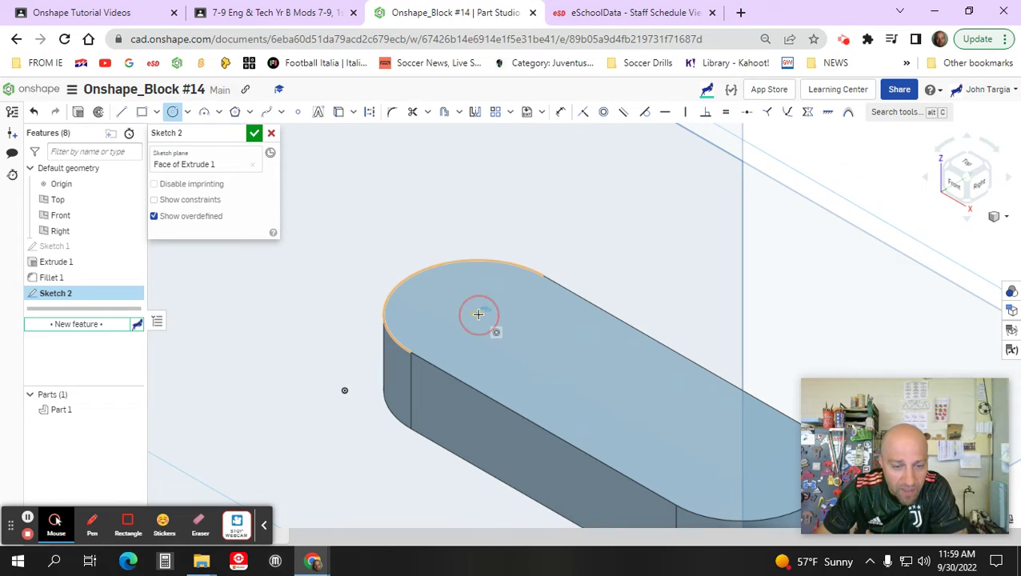
{"action": "left_click", "coordinate": [414, 352]}
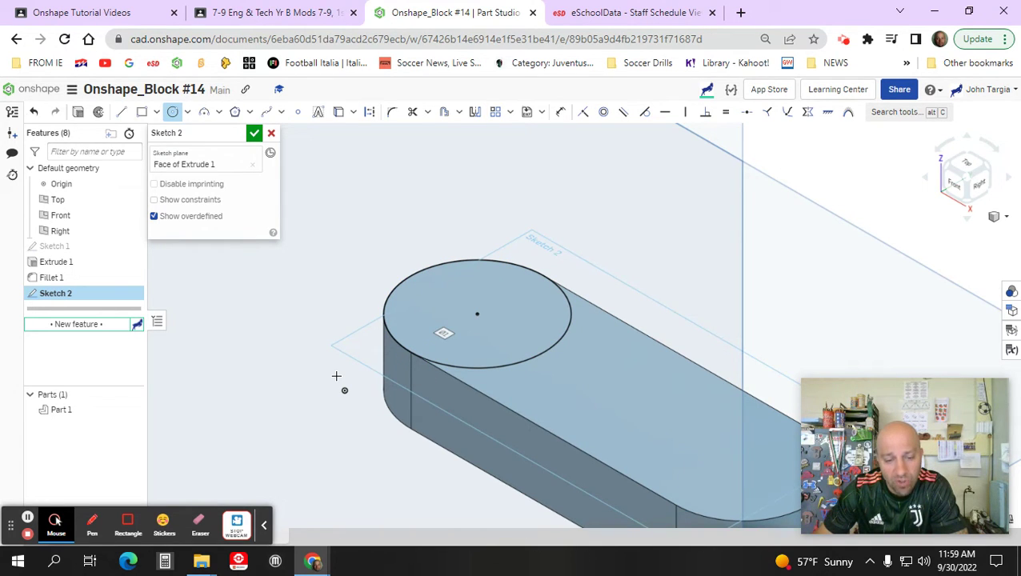
{"action": "left_click", "coordinate": [478, 313]}
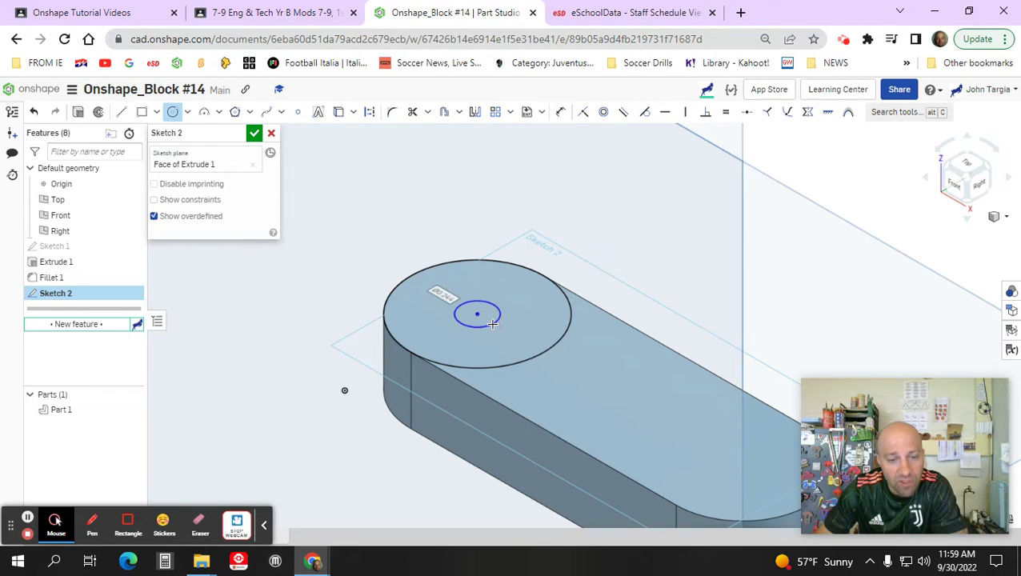
{"action": "left_click", "coordinate": [492, 324]}
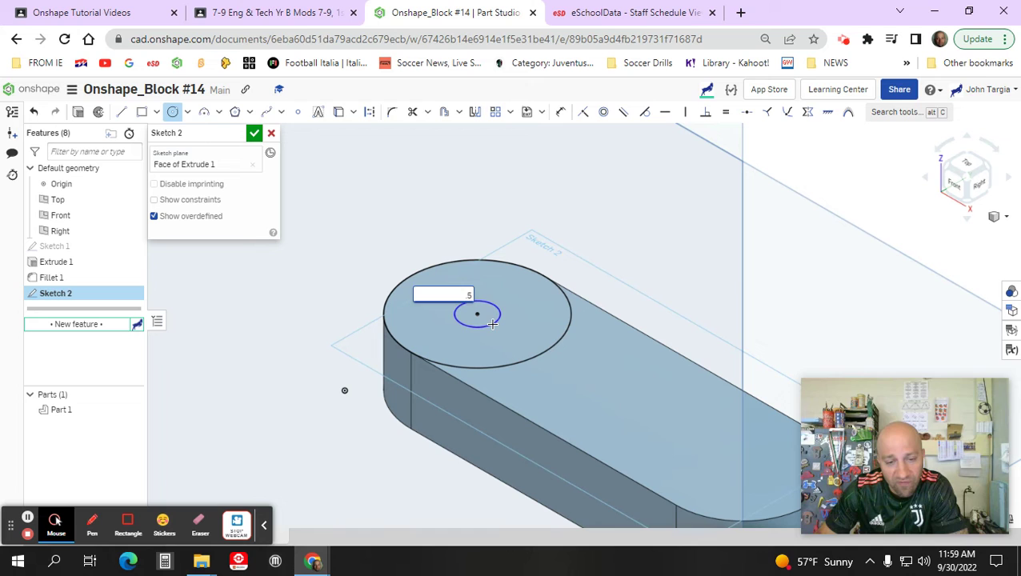
{"action": "key", "text": "Return"}
{"action": "scroll", "coordinate": [696, 350], "scroll_direction": "down", "scroll_amount": 3}
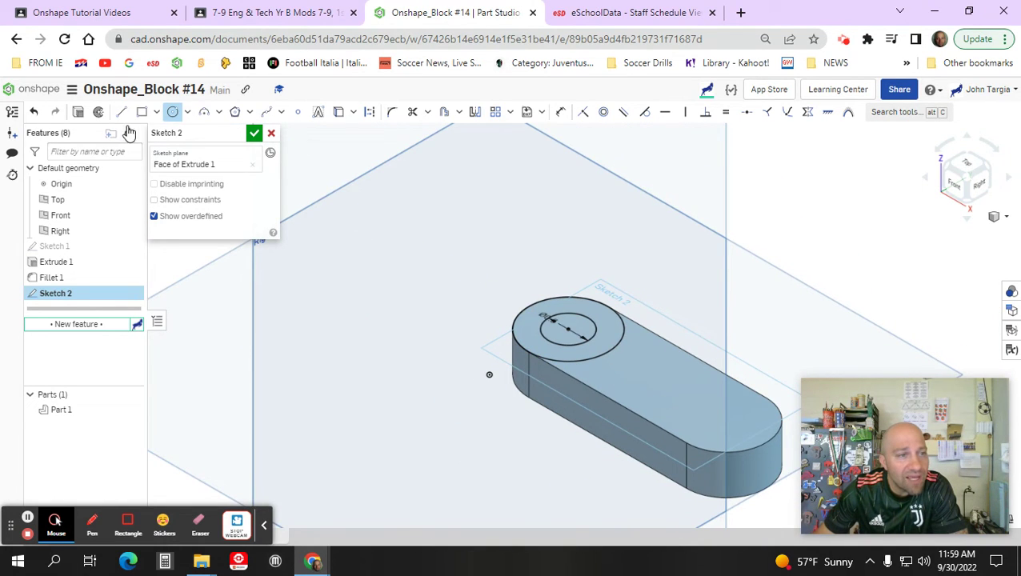
Step: Finish Sketch 2 and extrude the ring between the circles 1 in as a joined boss
{"action": "left_click", "coordinate": [253, 133]}
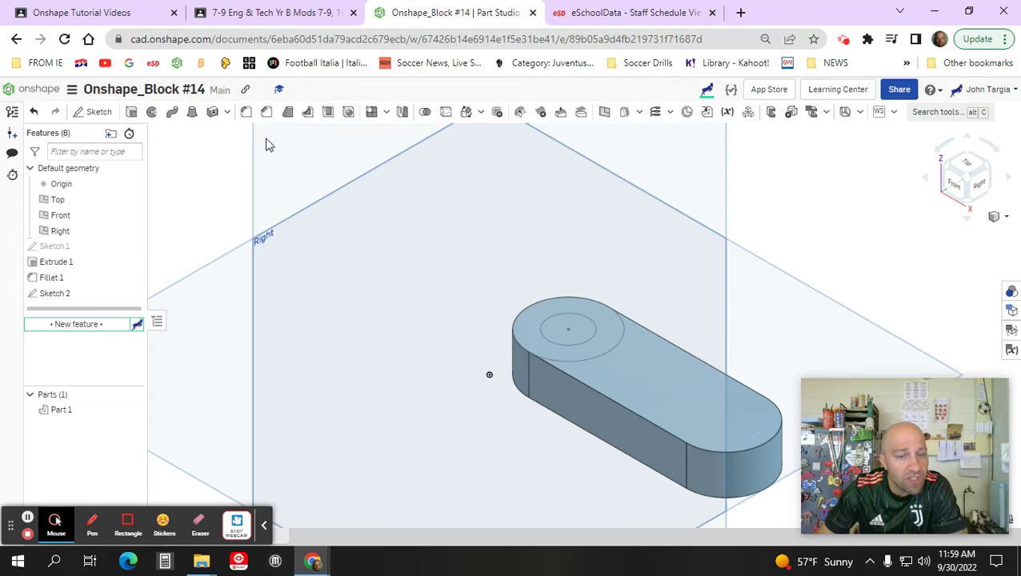
{"action": "left_click", "coordinate": [530, 336]}
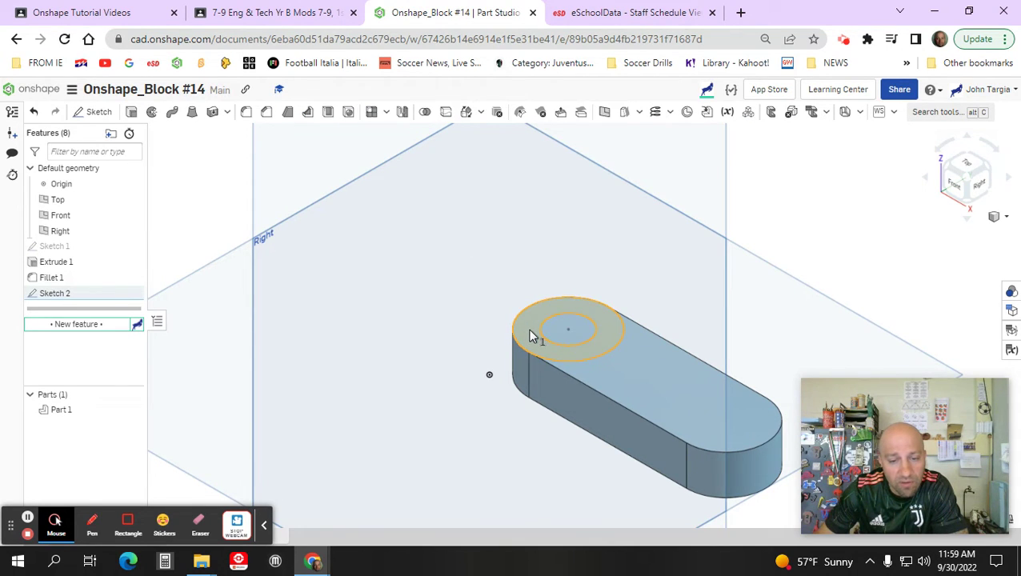
{"action": "left_click", "coordinate": [131, 112]}
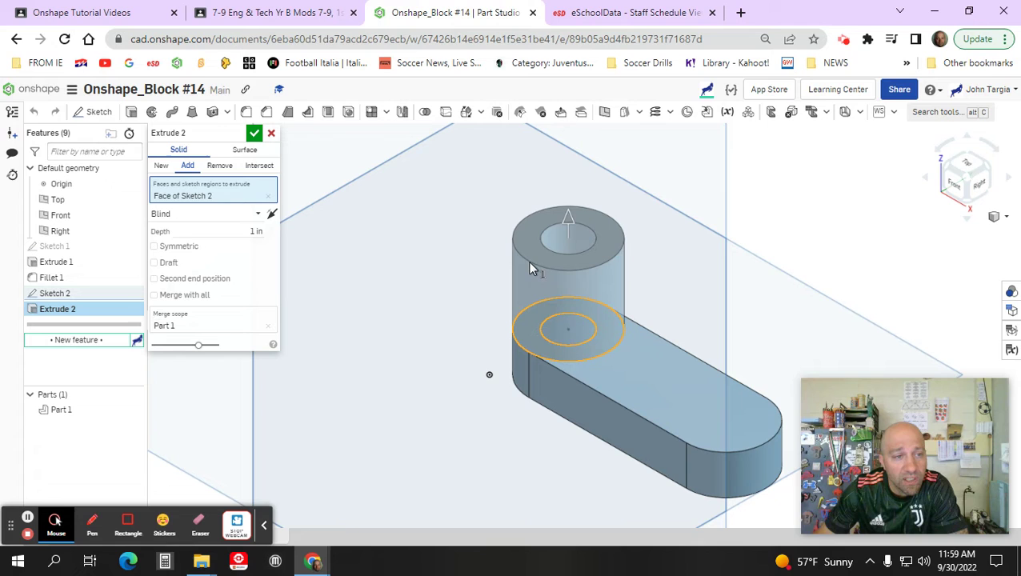
{"action": "left_click", "coordinate": [255, 137]}
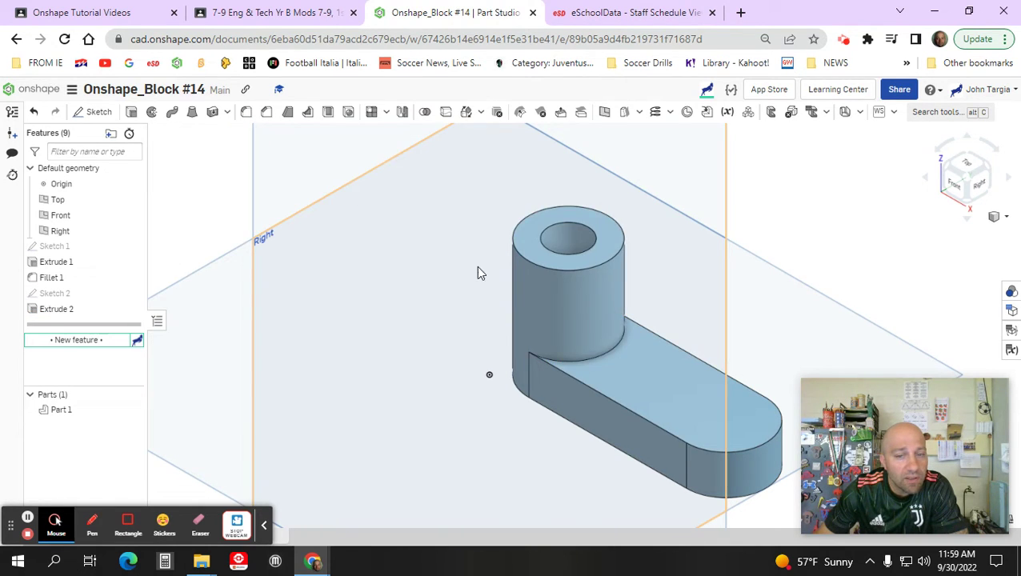
{"action": "scroll", "coordinate": [515, 304], "scroll_direction": "up", "scroll_amount": 2}
{"action": "right_click_drag", "start_coordinate": [480, 320], "coordinate": [567, 345]}
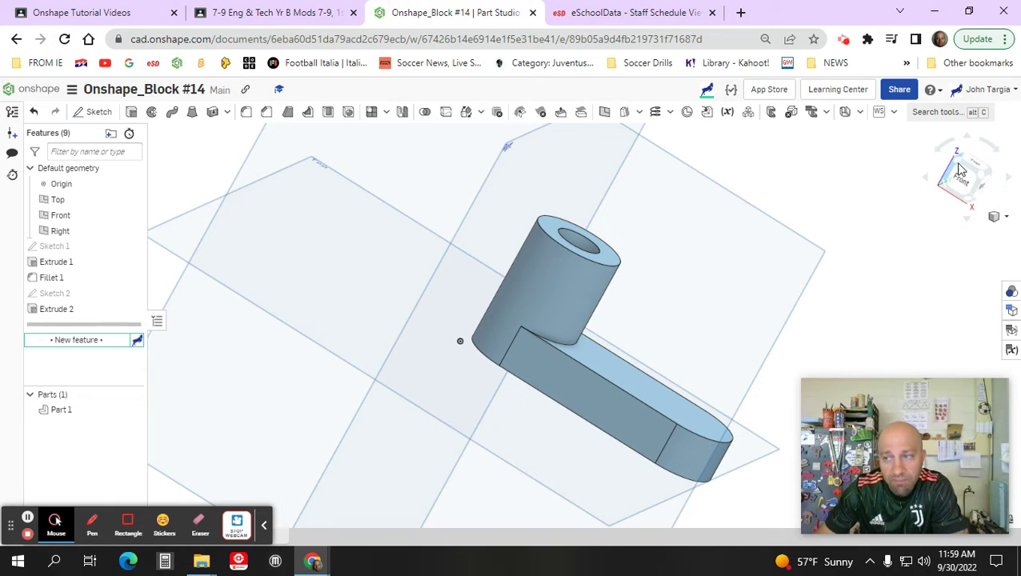
Step: From isometric view, start Sketch 3 on the base's flat top face beside the boss
{"action": "left_click", "coordinate": [998, 219]}
{"action": "left_click", "coordinate": [981, 231]}
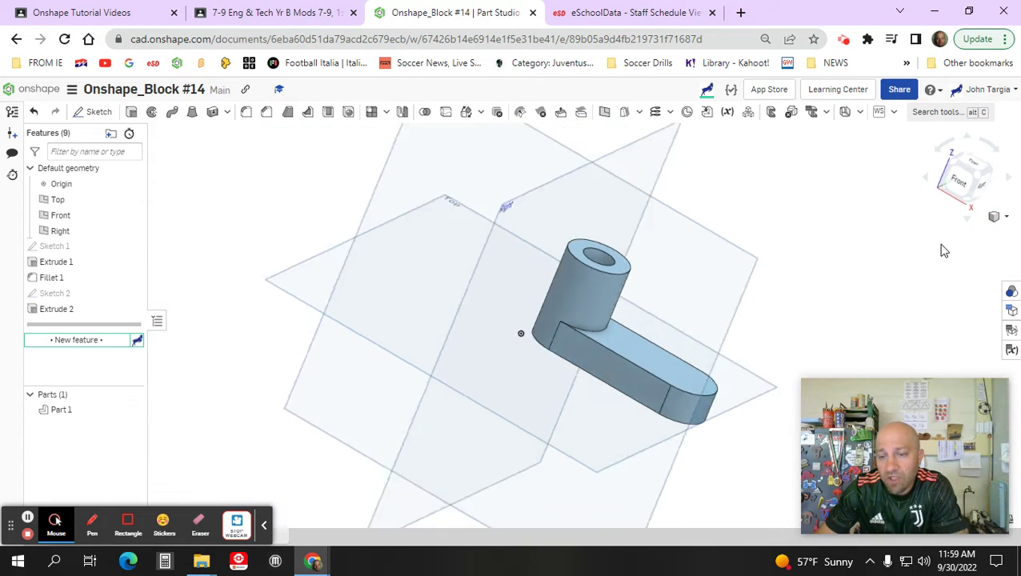
{"action": "scroll", "coordinate": [664, 328], "scroll_direction": "up", "scroll_amount": 5}
{"action": "scroll", "coordinate": [666, 332], "scroll_direction": "up", "scroll_amount": 1}
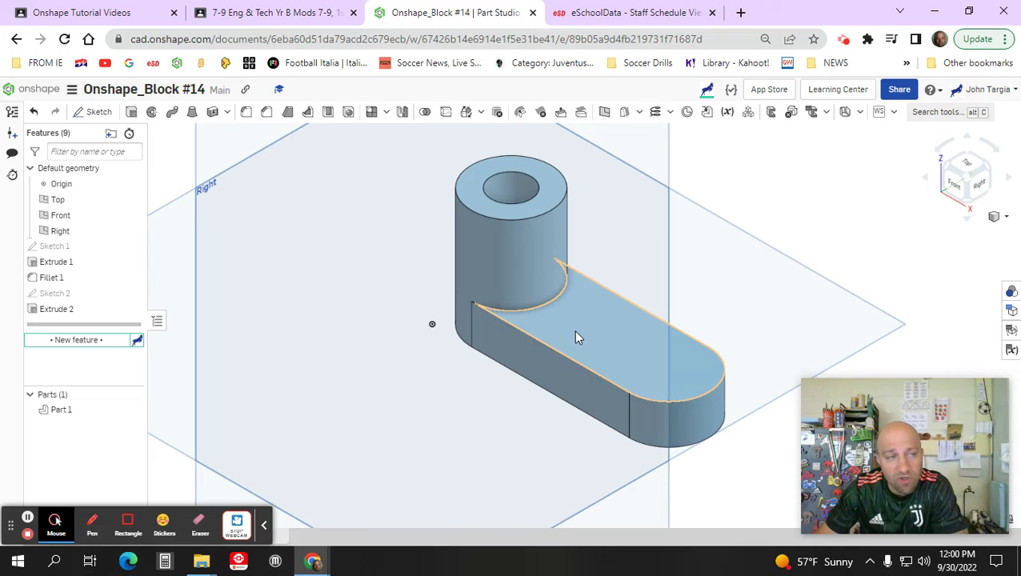
{"action": "left_click", "coordinate": [97, 111]}
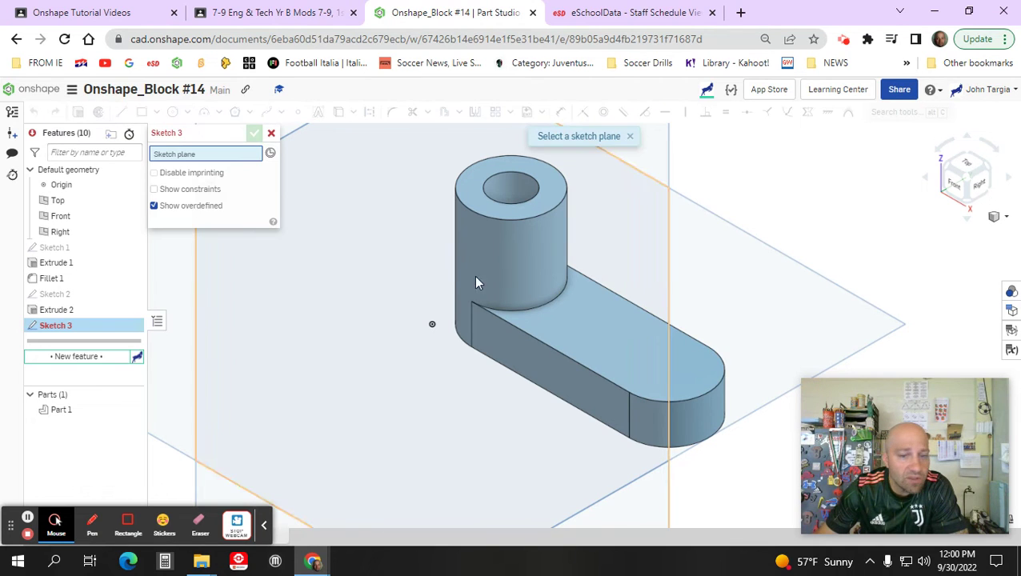
{"action": "left_click", "coordinate": [621, 338]}
{"action": "scroll", "coordinate": [616, 331], "scroll_direction": "up", "scroll_amount": 1}
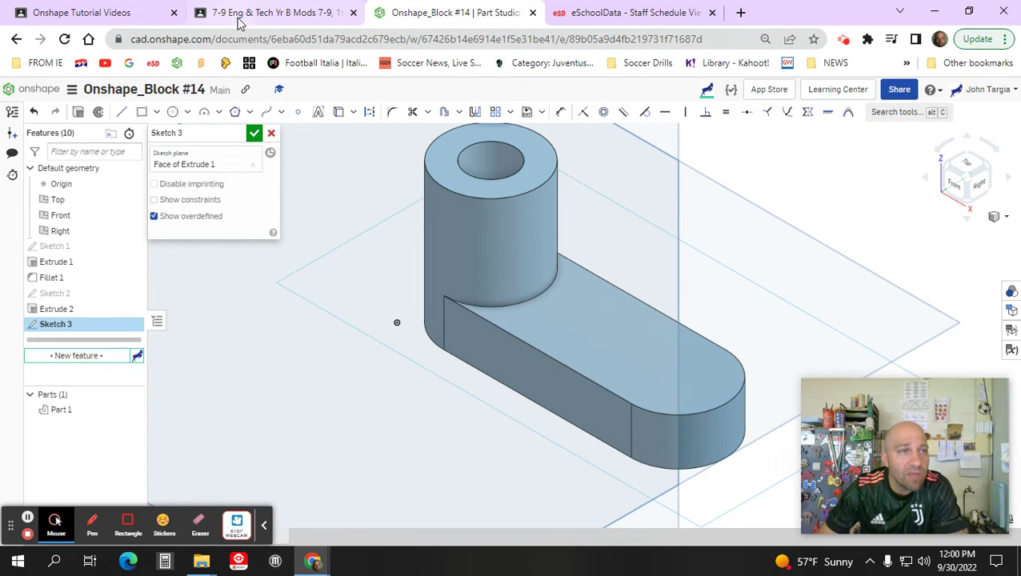
{"action": "left_click", "coordinate": [267, 14]}
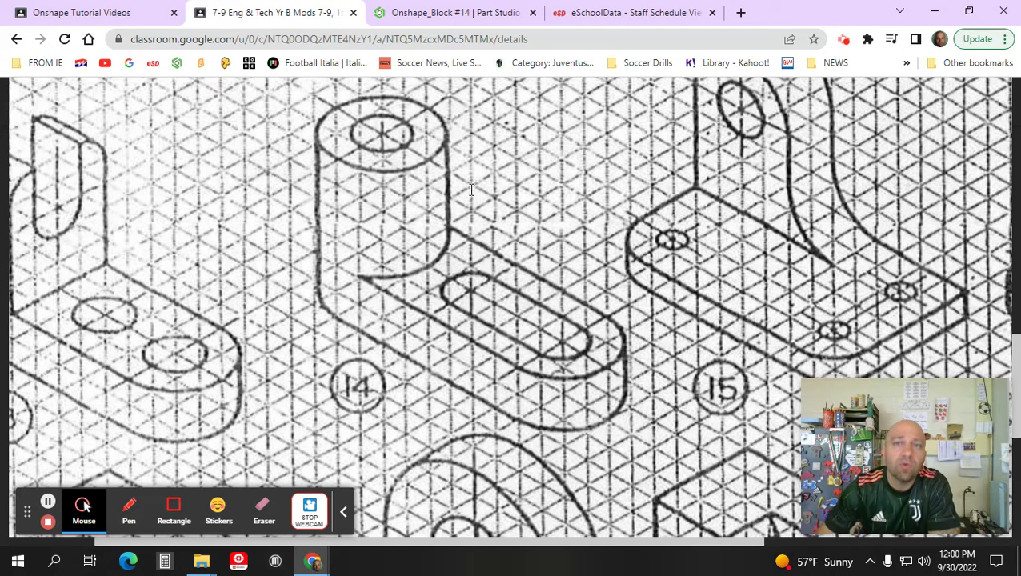
Step: Draw a small centre-point circle on the base's rounded end, checking the reference drawing
{"action": "left_click", "coordinate": [451, 14]}
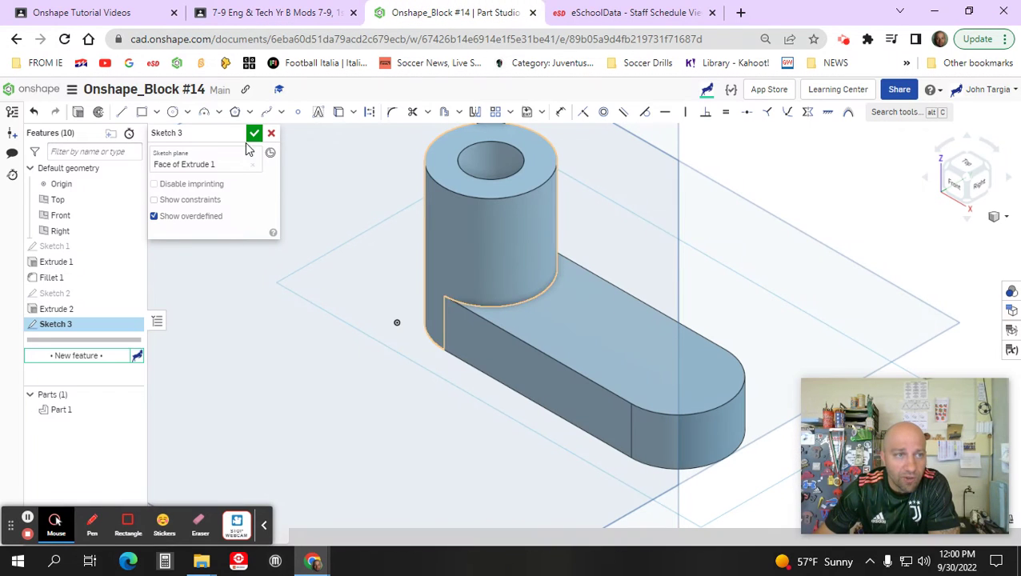
{"action": "left_click", "coordinate": [173, 117]}
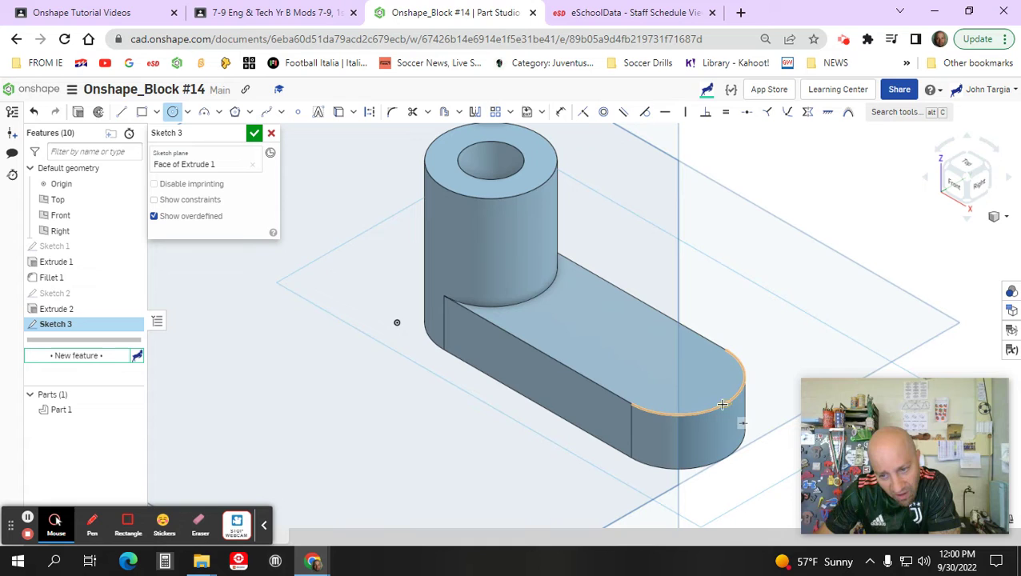
{"action": "left_click", "coordinate": [679, 377]}
{"action": "left_click", "coordinate": [689, 381]}
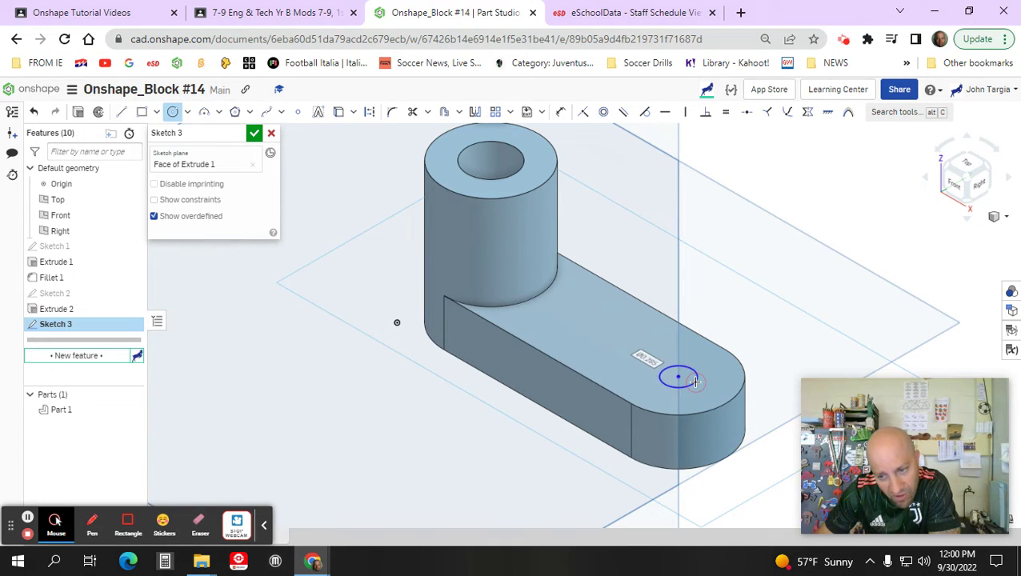
{"action": "key", "text": "Return"}
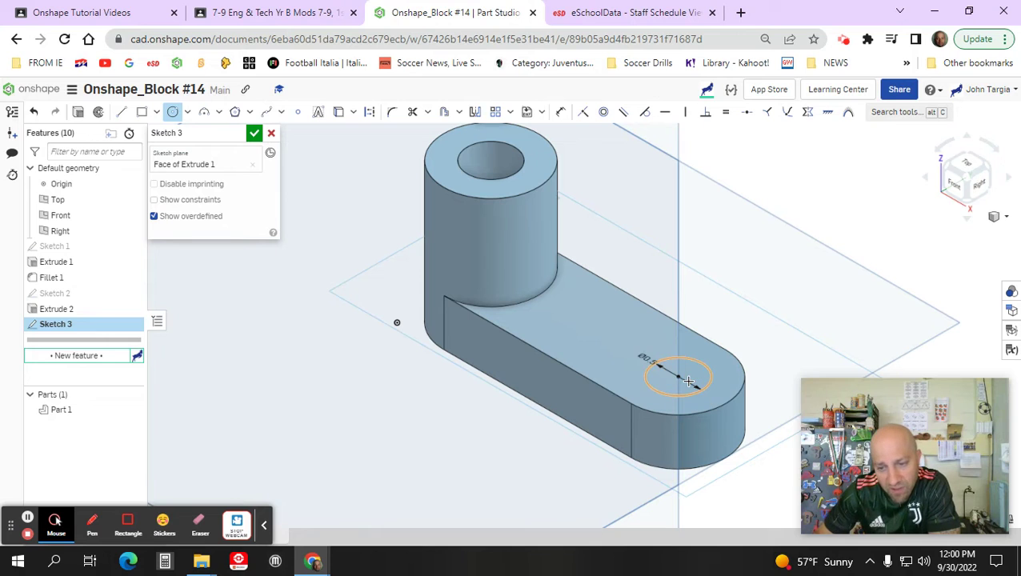
{"action": "scroll", "coordinate": [672, 377], "scroll_direction": "down", "scroll_amount": 1}
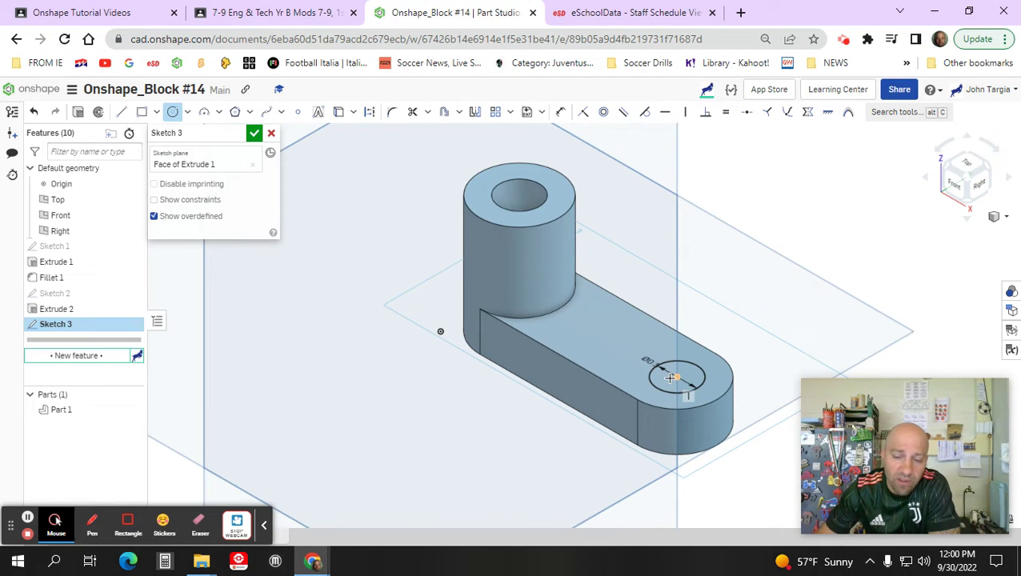
{"action": "left_click", "coordinate": [250, 15]}
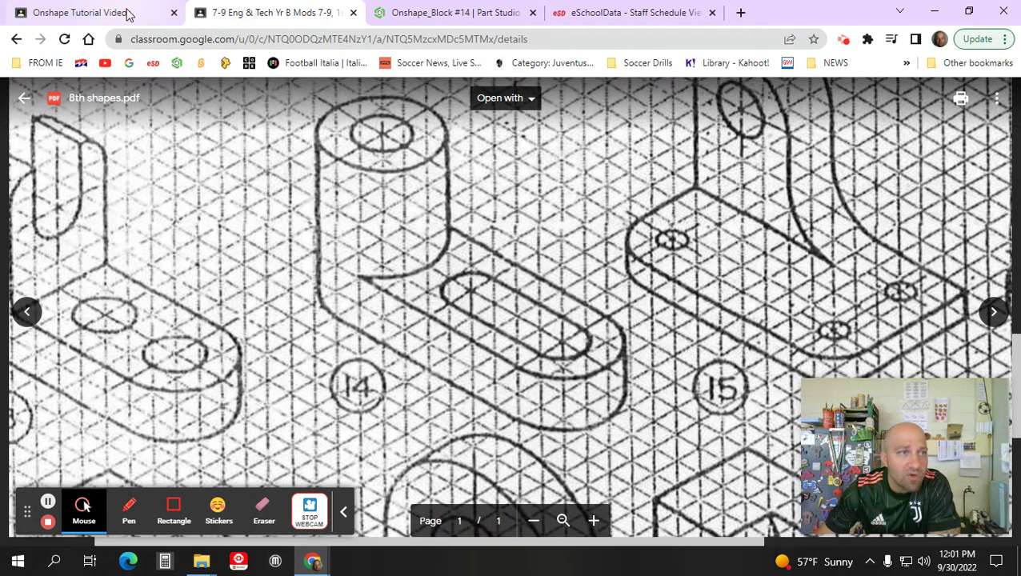
{"action": "left_click", "coordinate": [411, 11]}
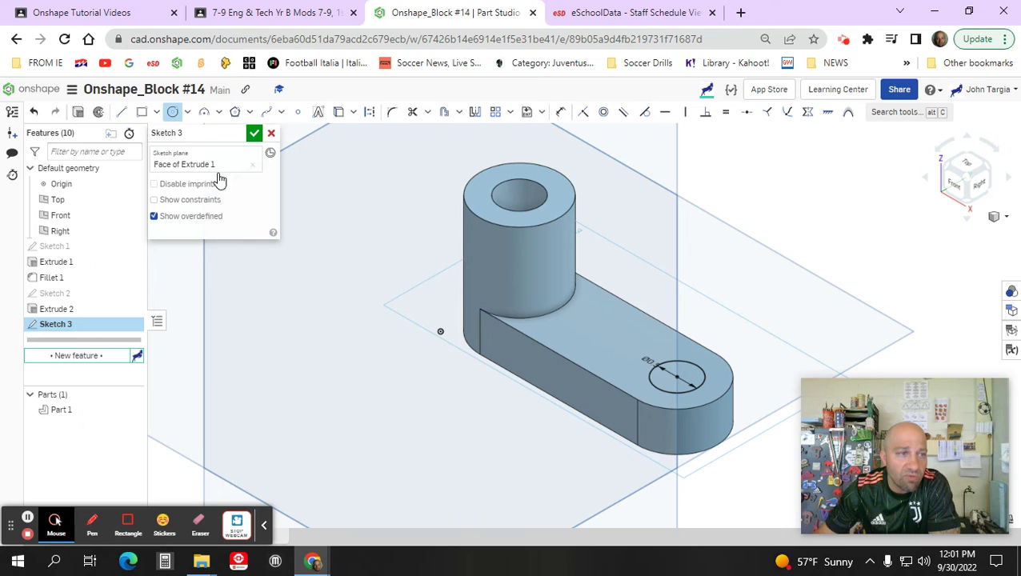
Step: Draw a 1 in line from the small circle's centre
{"action": "left_click", "coordinate": [121, 112]}
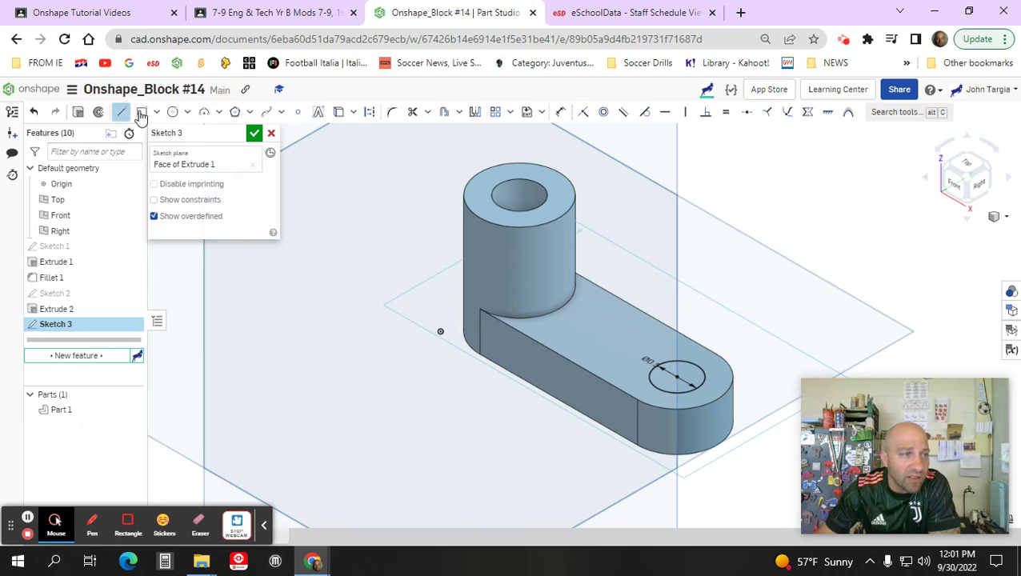
{"action": "left_click", "coordinate": [676, 376]}
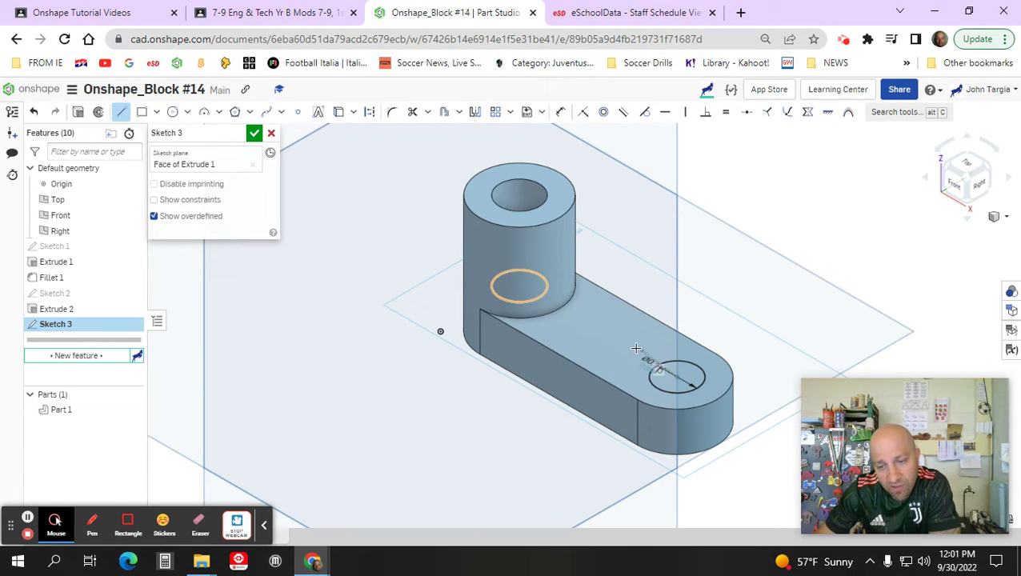
{"action": "left_click", "coordinate": [595, 329]}
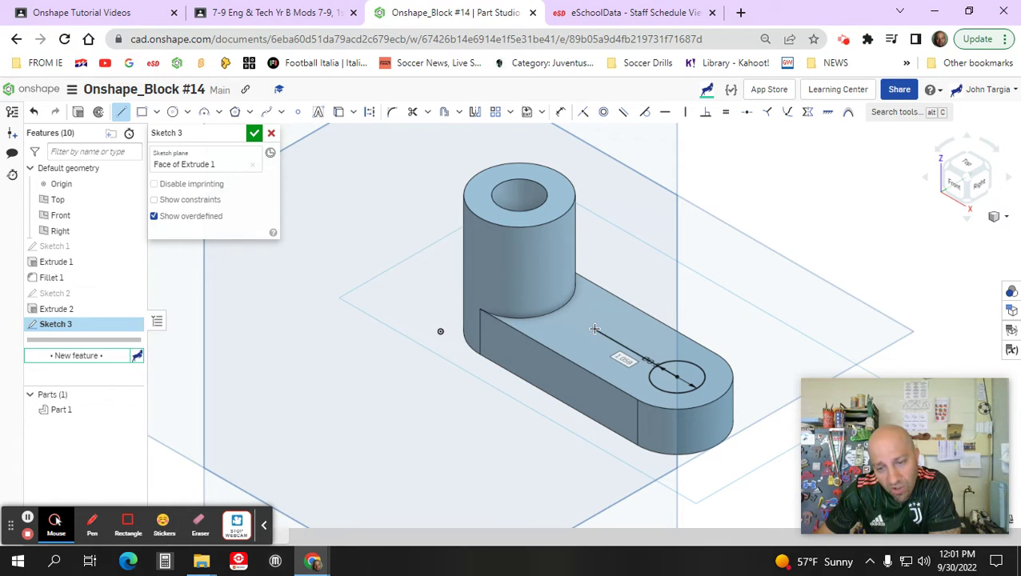
{"action": "type", "text": "1"}
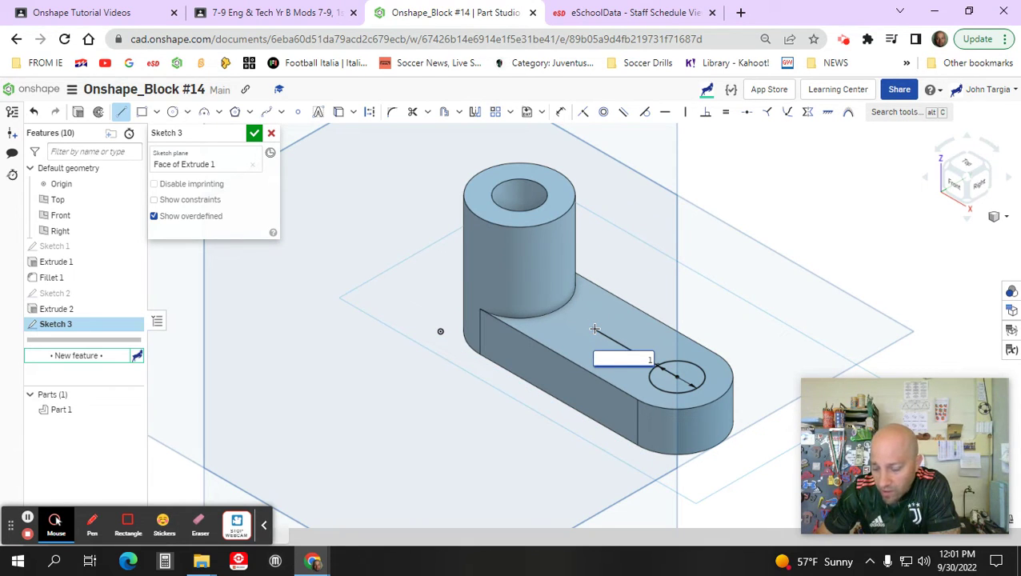
{"action": "key", "text": "Return"}
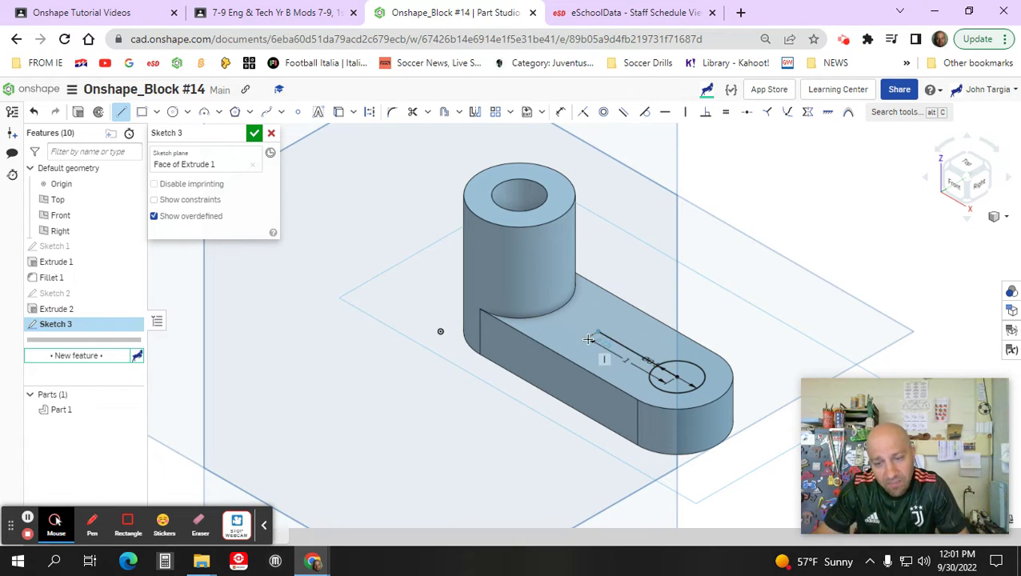
Step: Draw a 0.5 diameter circle centred at the line's far end
{"action": "left_click", "coordinate": [172, 112]}
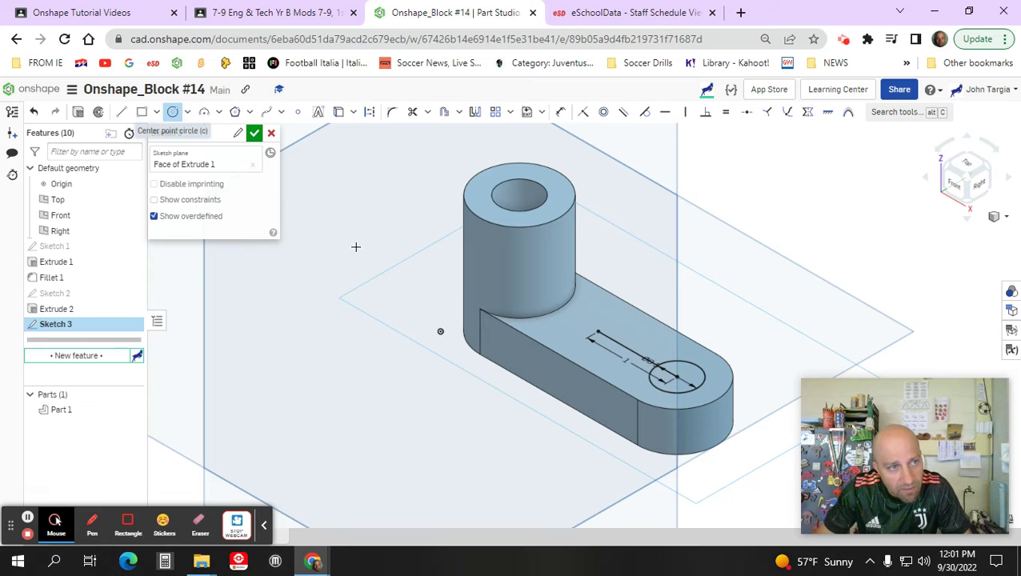
{"action": "left_click", "coordinate": [599, 332]}
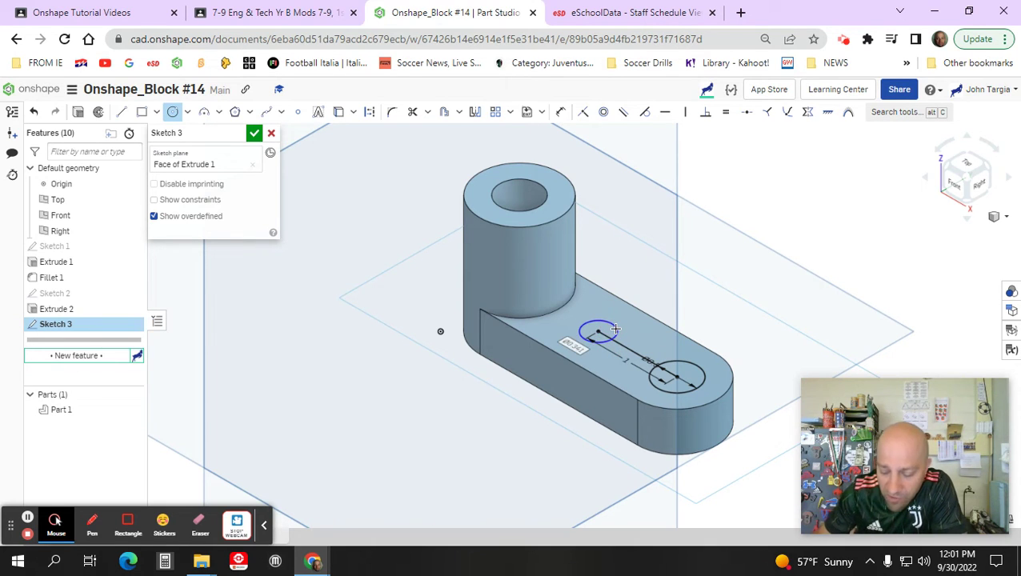
{"action": "left_click", "coordinate": [615, 329]}
{"action": "type", "text": ".5"}
{"action": "key", "text": "Return"}
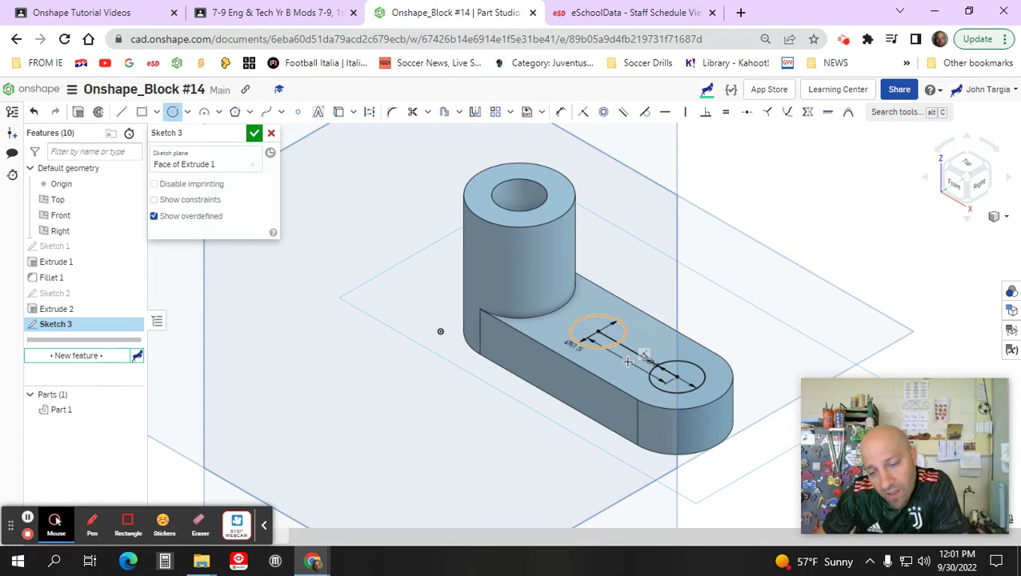
Step: Draw two lines joining the top and bottom edges of the two circles
{"action": "left_click", "coordinate": [122, 112]}
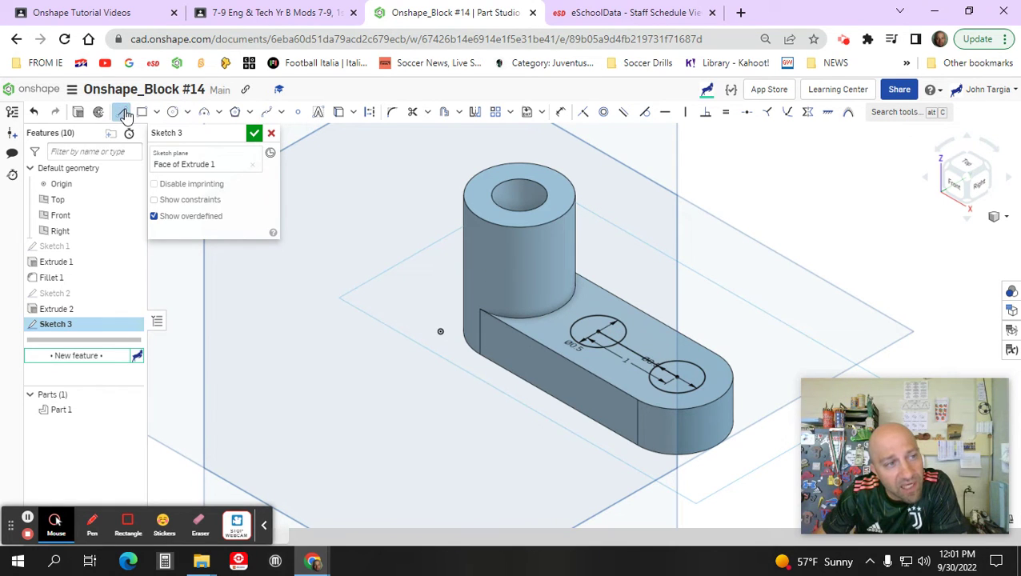
{"action": "scroll", "coordinate": [643, 324], "scroll_direction": "up", "scroll_amount": 2}
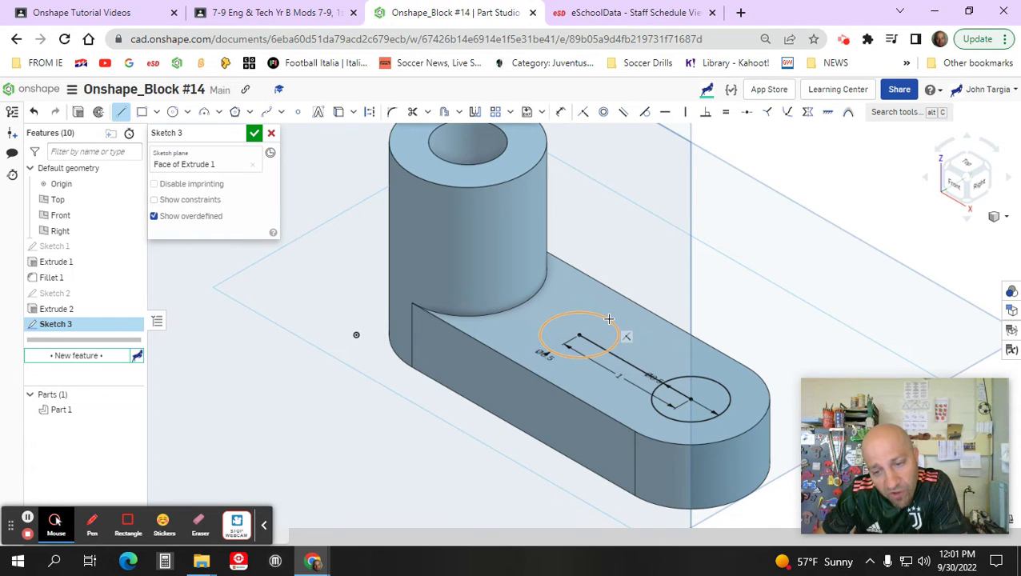
{"action": "left_click", "coordinate": [608, 318]}
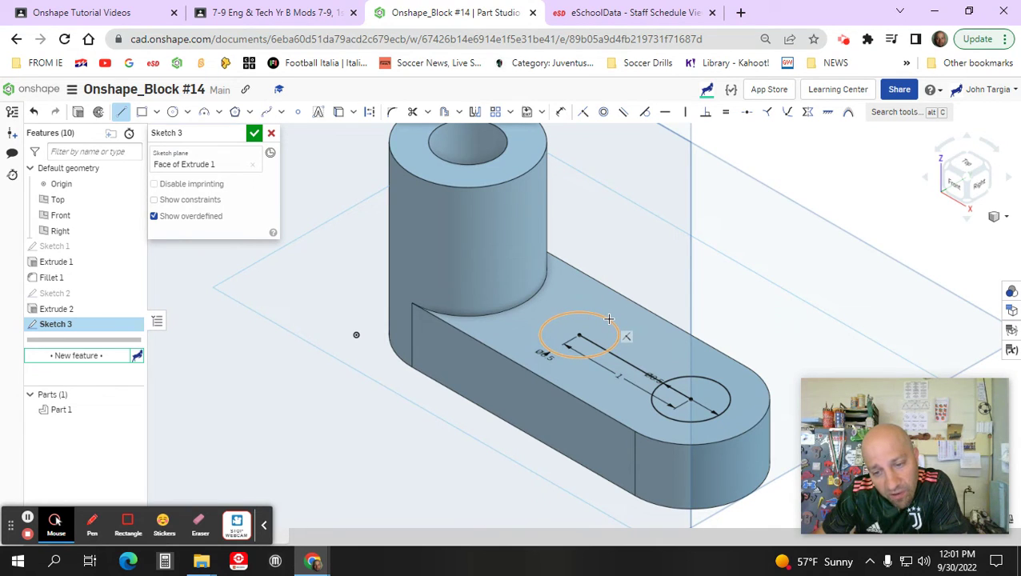
{"action": "left_click", "coordinate": [721, 385]}
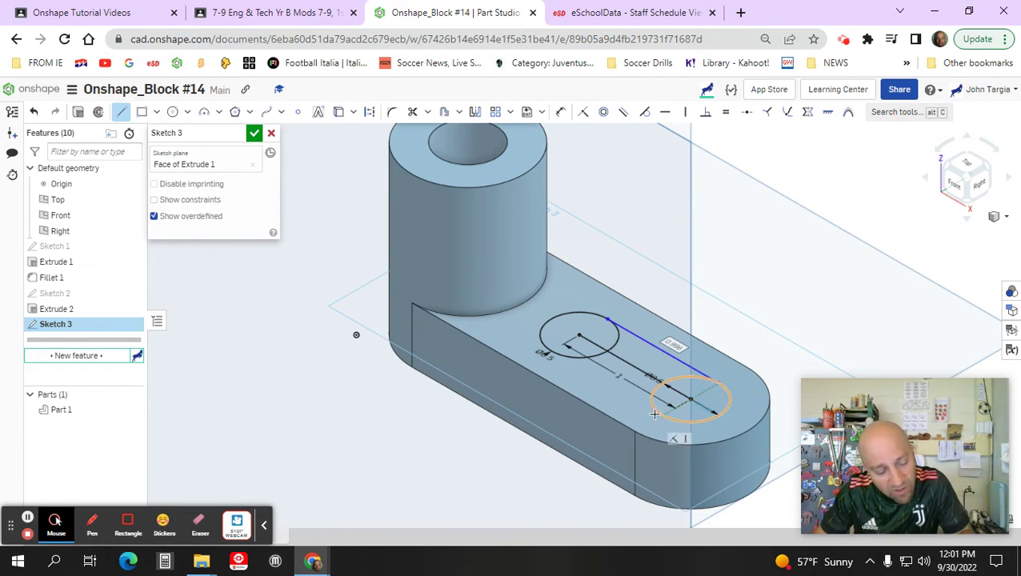
{"action": "left_click", "coordinate": [122, 114]}
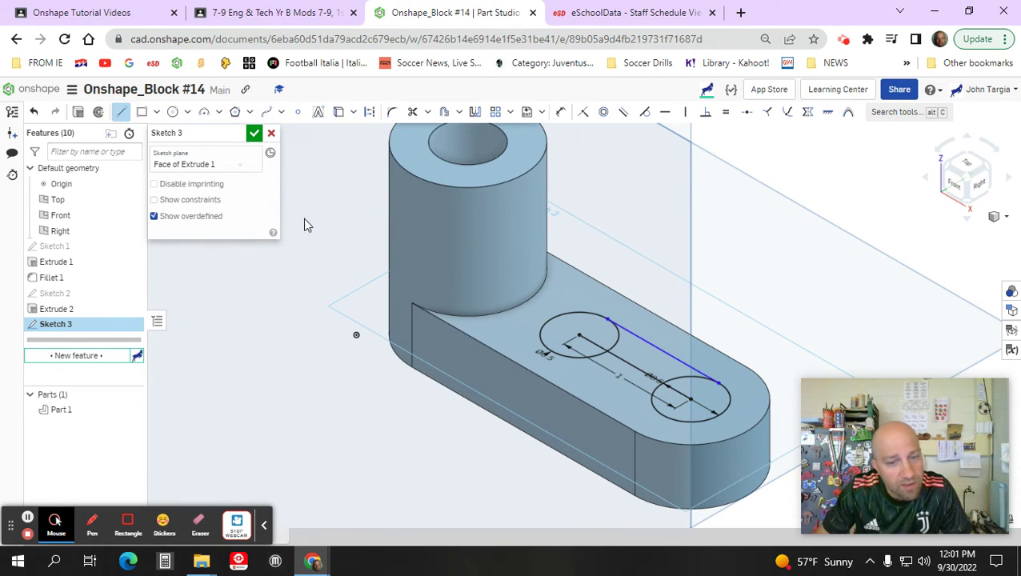
{"action": "left_click", "coordinate": [664, 415]}
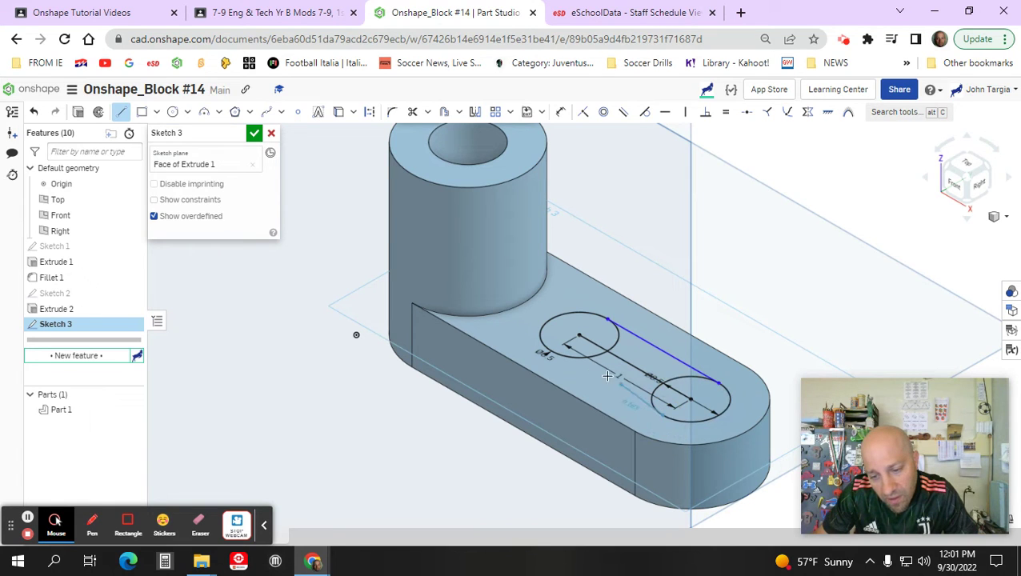
{"action": "left_click", "coordinate": [547, 350]}
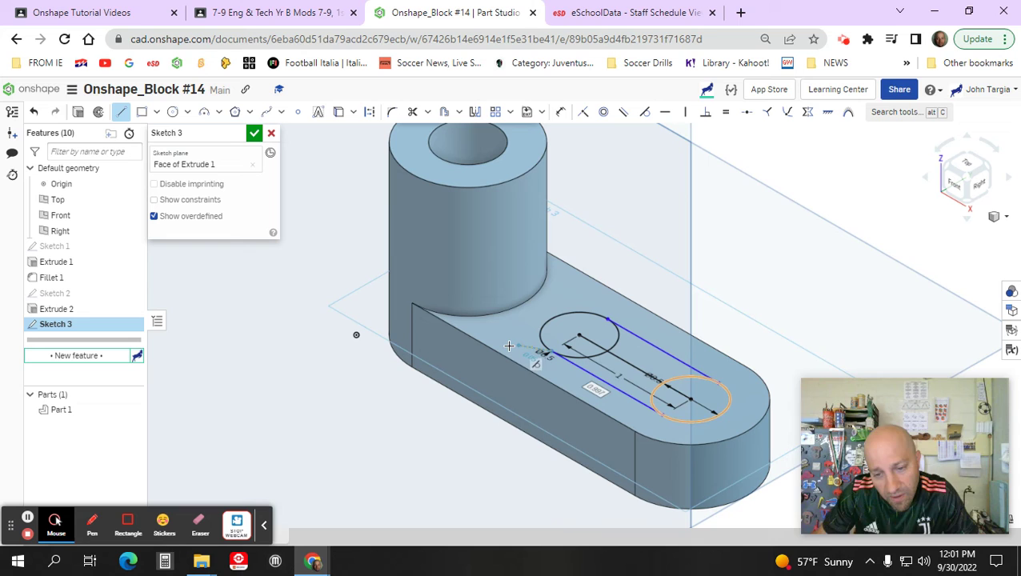
{"action": "left_click", "coordinate": [413, 114]}
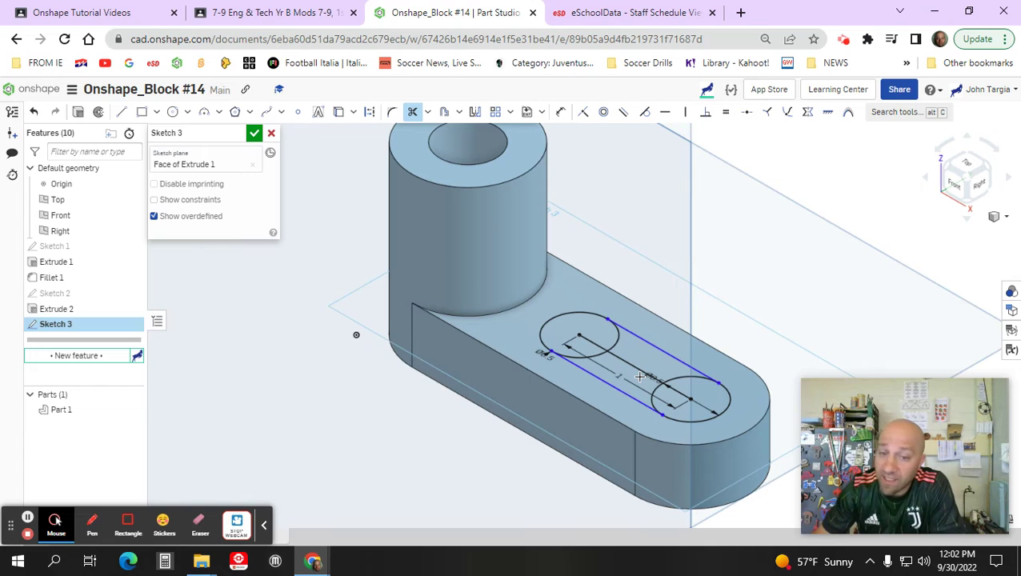
Step: Trim the inner arcs of both circles and the centre line, leaving a closed slot outline
{"action": "scroll", "coordinate": [579, 352], "scroll_direction": "up", "scroll_amount": 3}
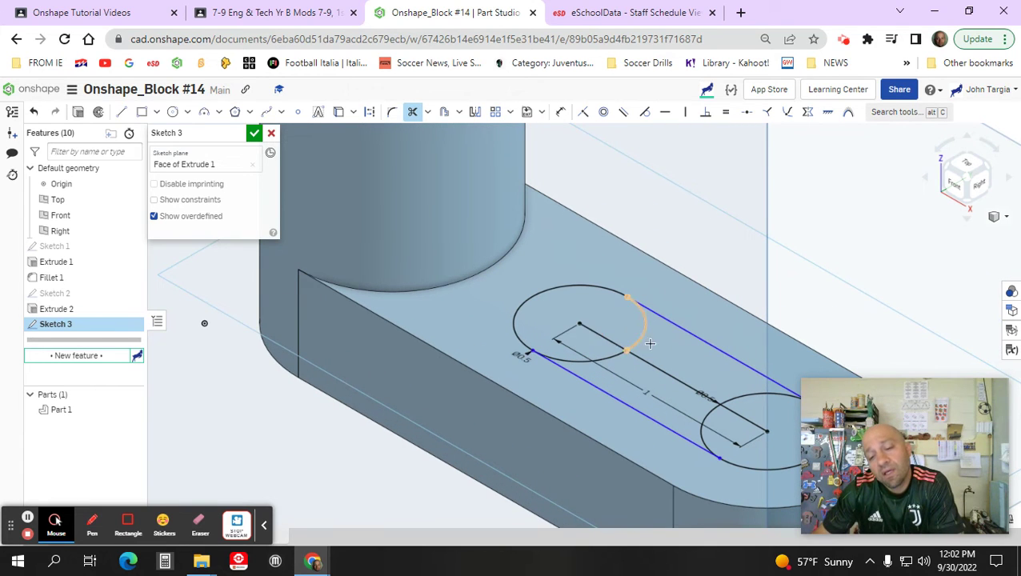
{"action": "left_click", "coordinate": [632, 351]}
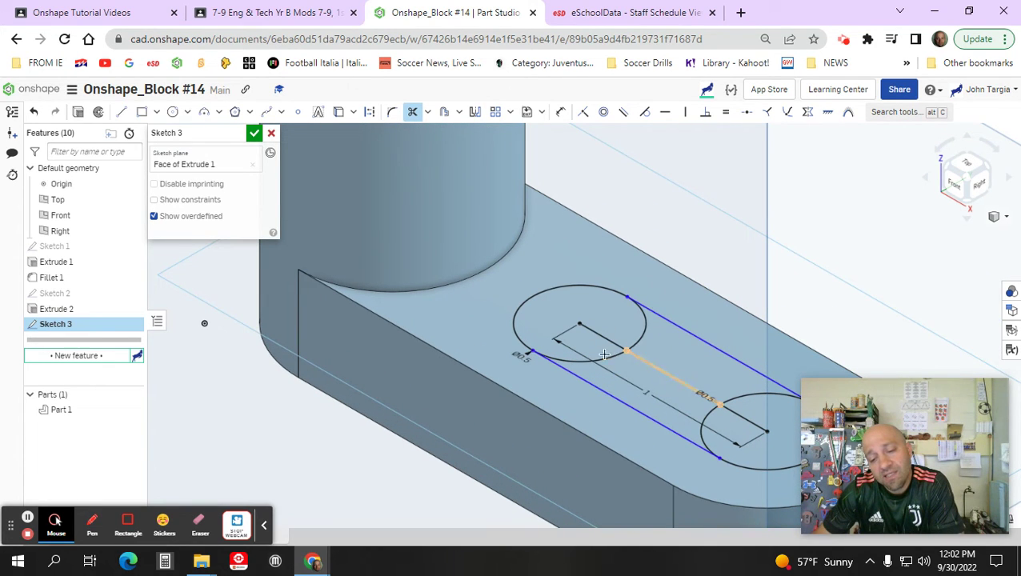
{"action": "left_click", "coordinate": [642, 332]}
{"action": "left_click", "coordinate": [618, 355]}
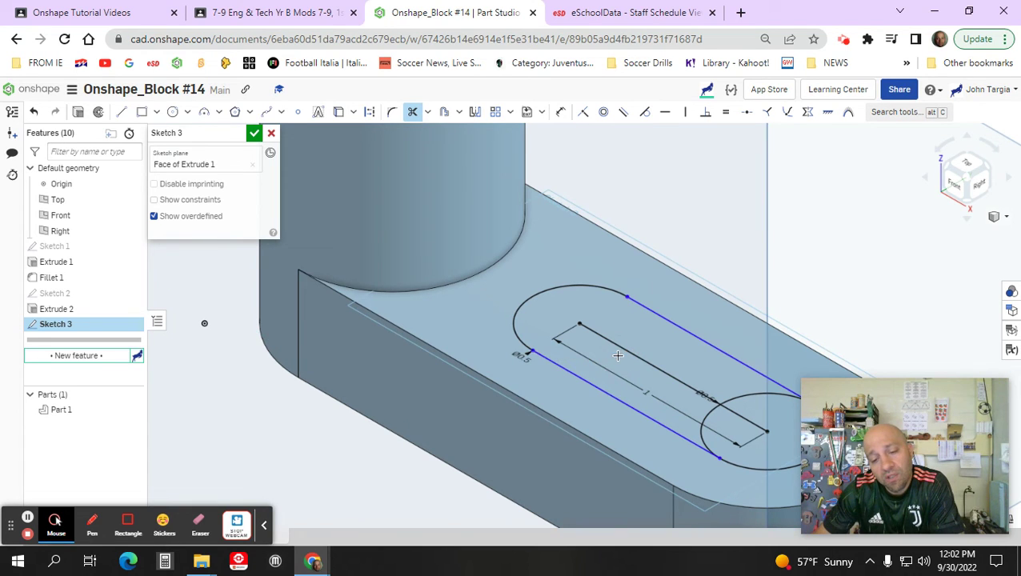
{"action": "left_click", "coordinate": [713, 396]}
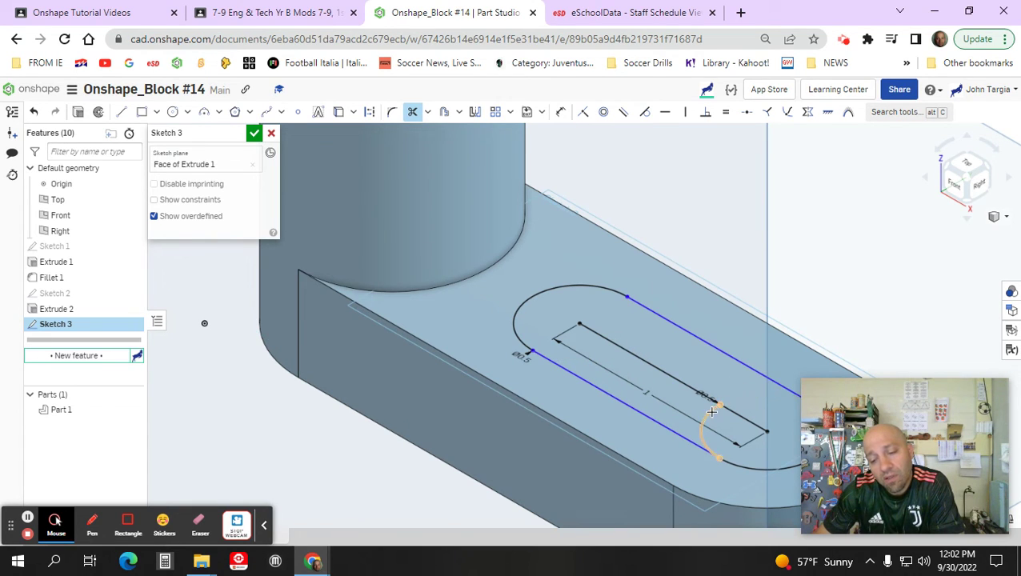
{"action": "left_click", "coordinate": [712, 412]}
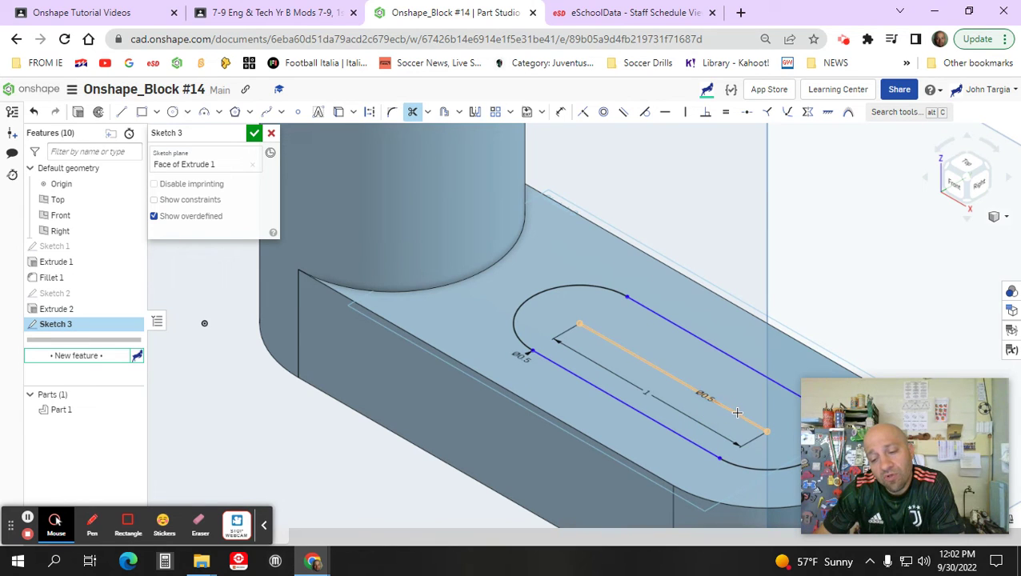
{"action": "left_click", "coordinate": [734, 414]}
{"action": "scroll", "coordinate": [723, 400], "scroll_direction": "down", "scroll_amount": 1}
{"action": "scroll", "coordinate": [724, 400], "scroll_direction": "down", "scroll_amount": 1}
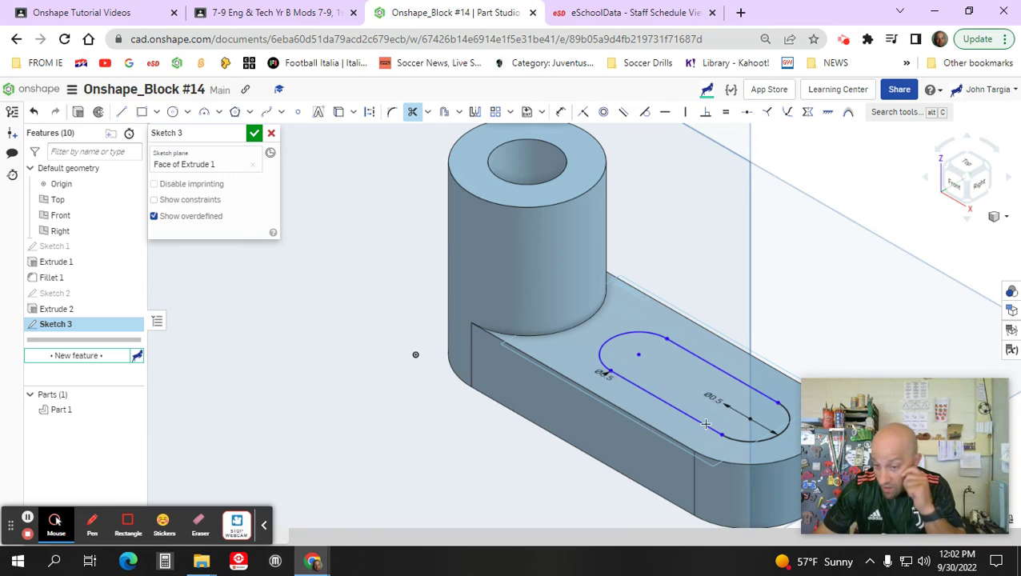
Step: Finish the slot sketch and extrude its region as a 0.5 in deep Remove cut
{"action": "left_click", "coordinate": [253, 135]}
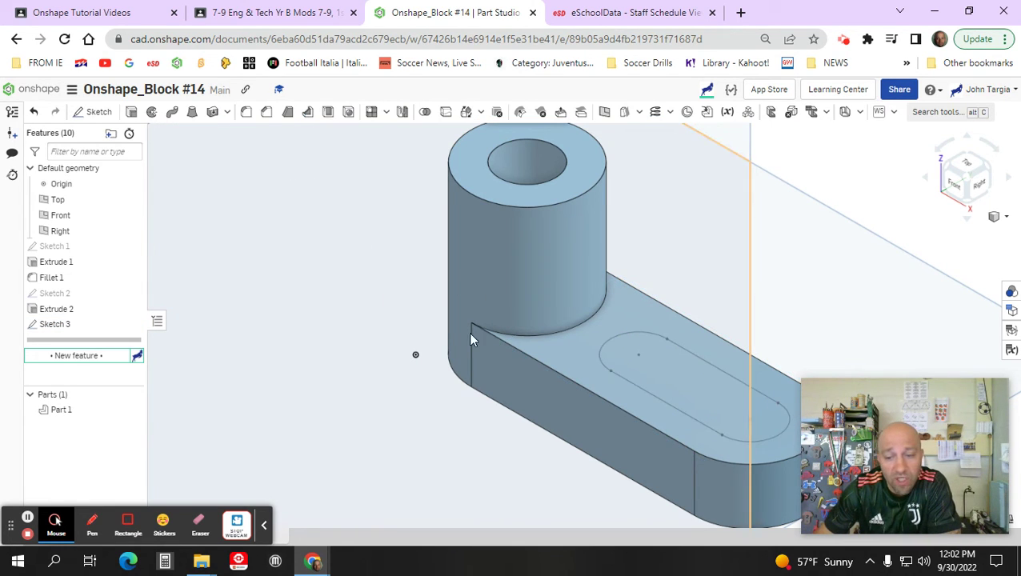
{"action": "left_click", "coordinate": [688, 383]}
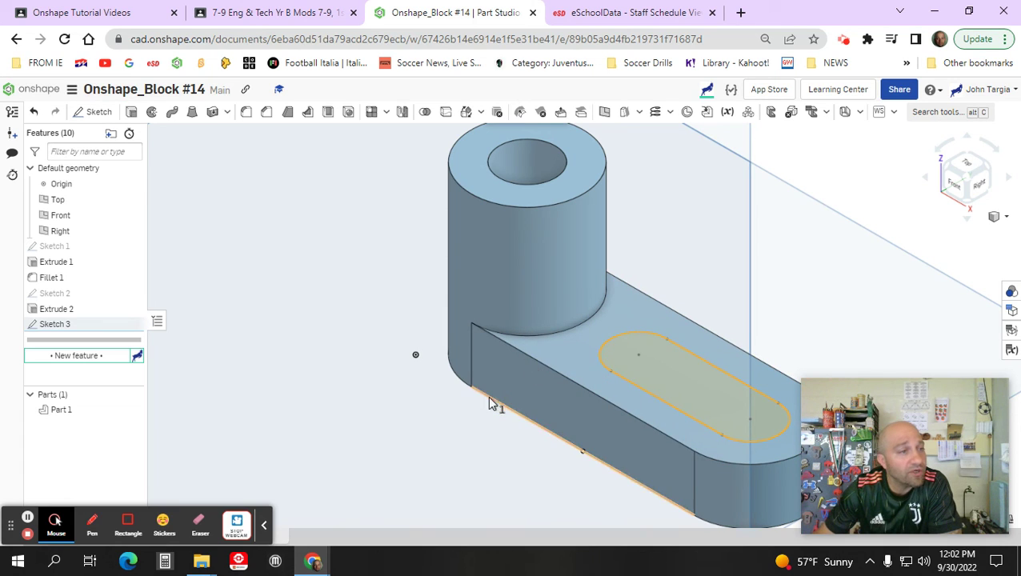
{"action": "left_click", "coordinate": [132, 114]}
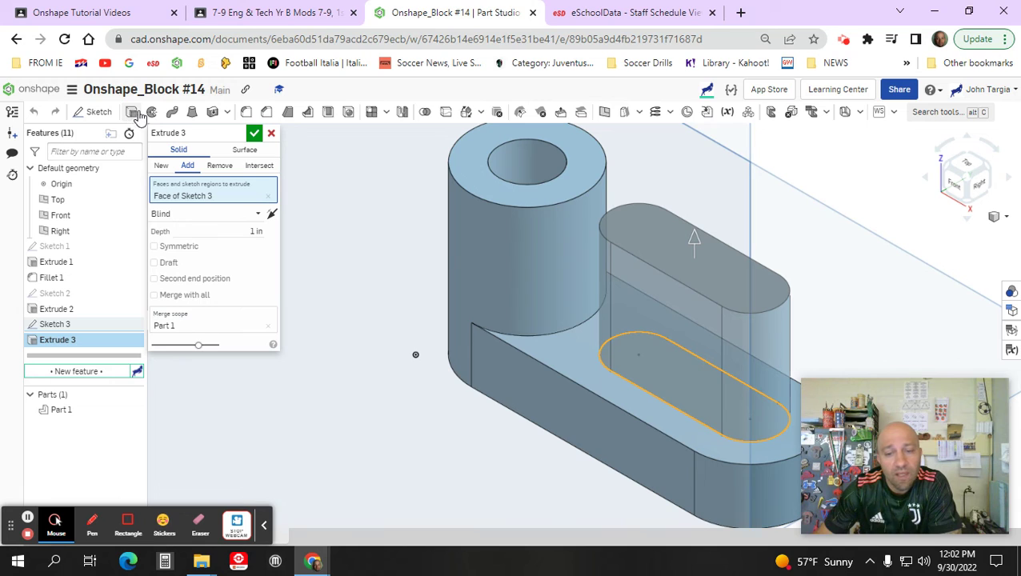
{"action": "left_click", "coordinate": [245, 233]}
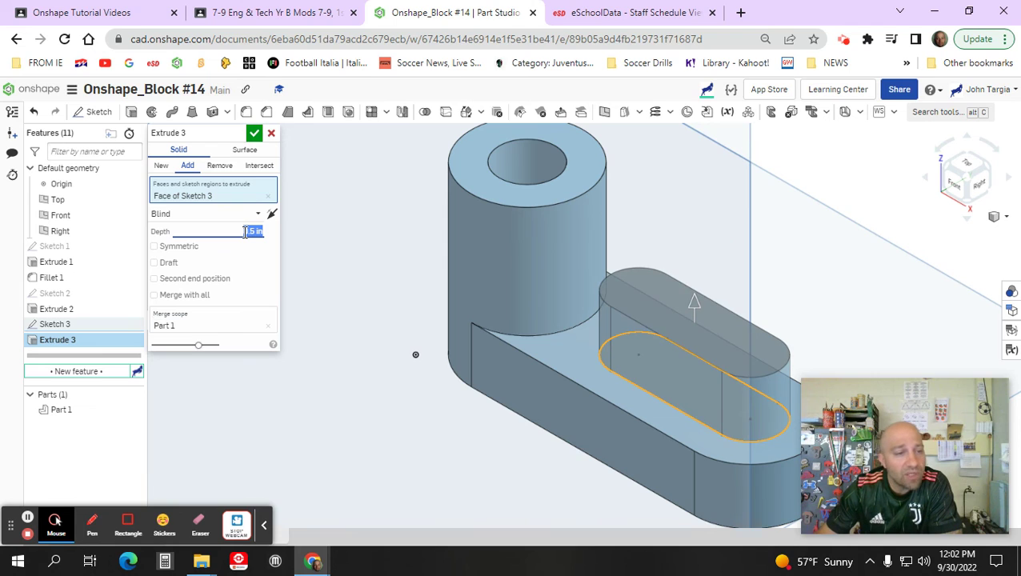
{"action": "left_click", "coordinate": [222, 167]}
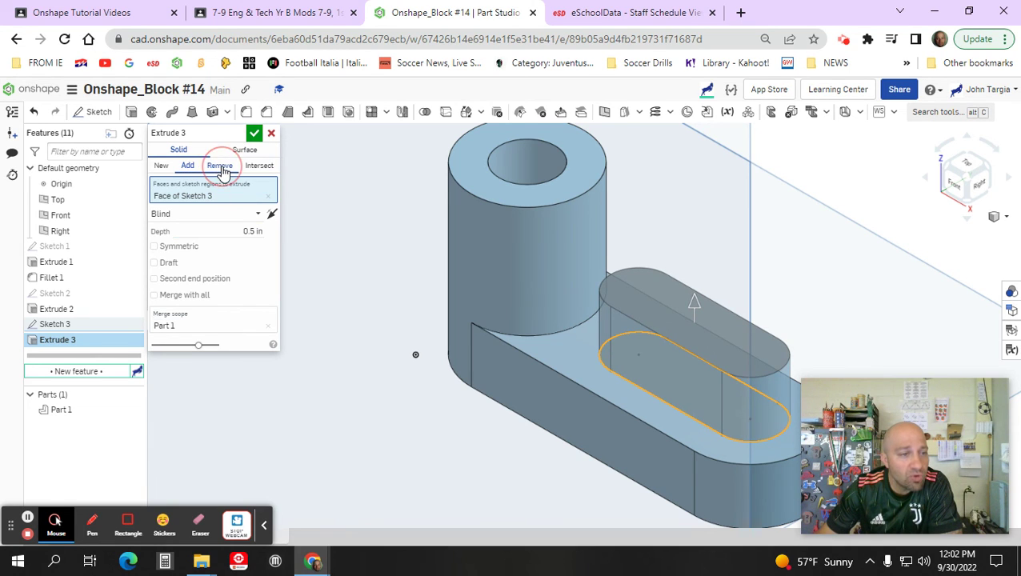
Step: Commit the 0.5 in slot cut and show the block zoomed in from the Isometric view
{"action": "left_click", "coordinate": [254, 134]}
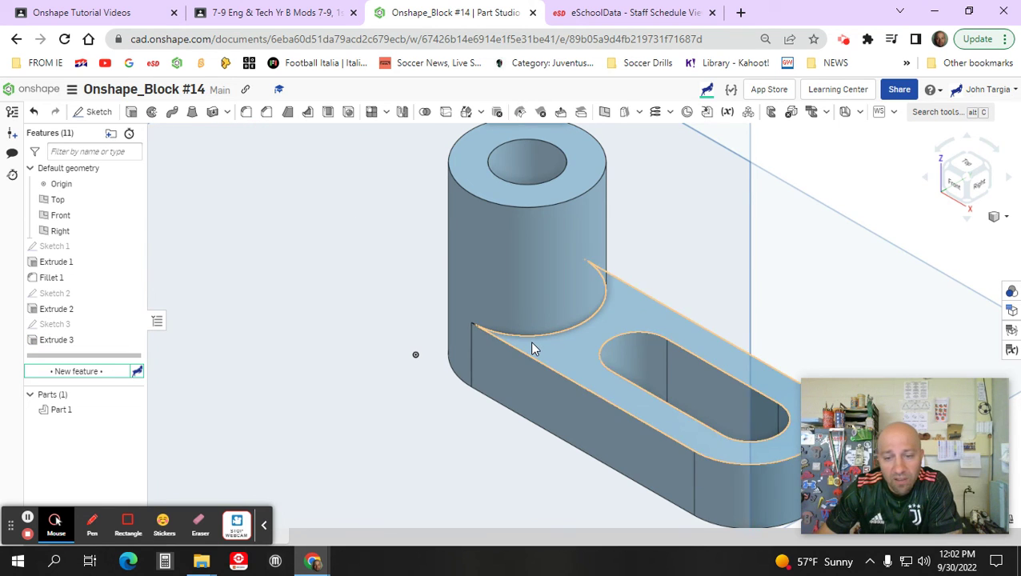
{"action": "scroll", "coordinate": [531, 346], "scroll_direction": "down", "scroll_amount": 5}
{"action": "right_click_drag", "start_coordinate": [552, 350], "coordinate": [651, 315]}
{"action": "left_click", "coordinate": [995, 217]}
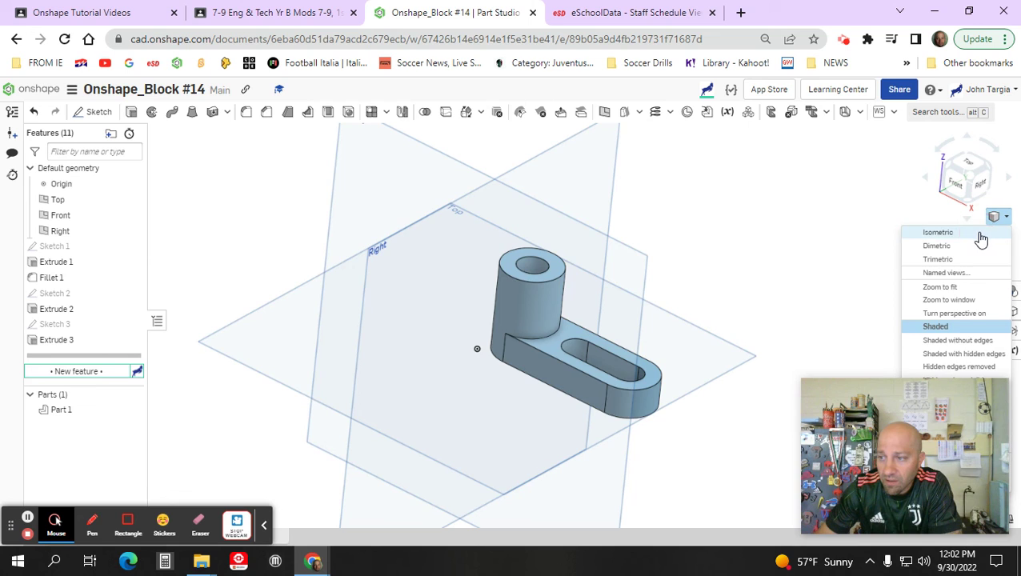
{"action": "left_click", "coordinate": [960, 231]}
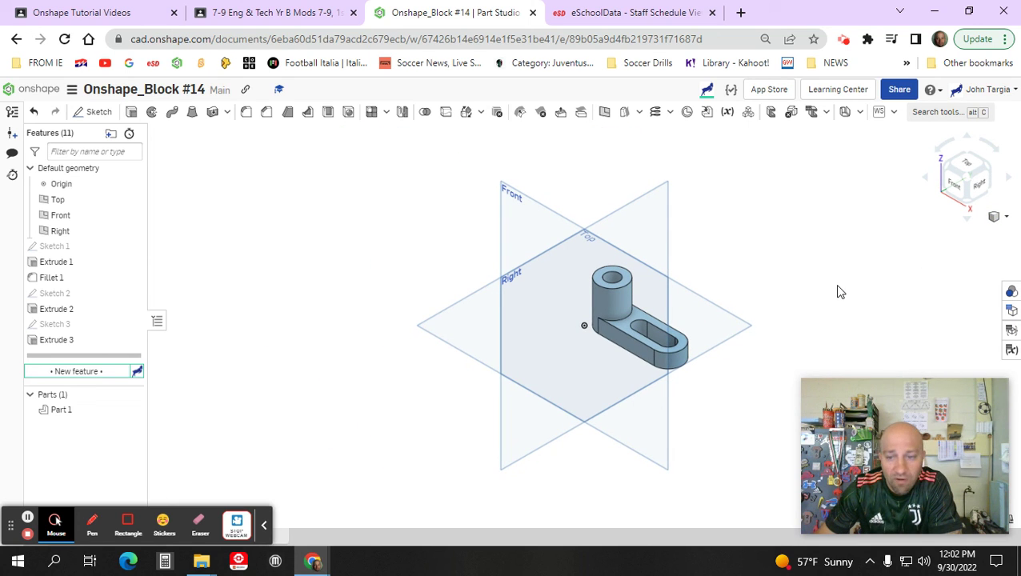
{"action": "scroll", "coordinate": [696, 338], "scroll_direction": "up", "scroll_amount": 5}
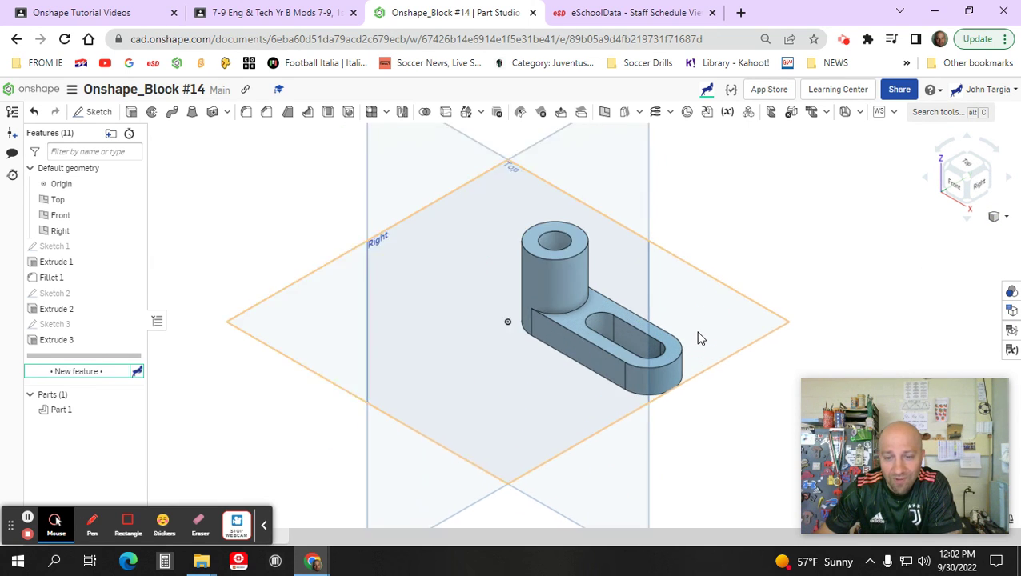